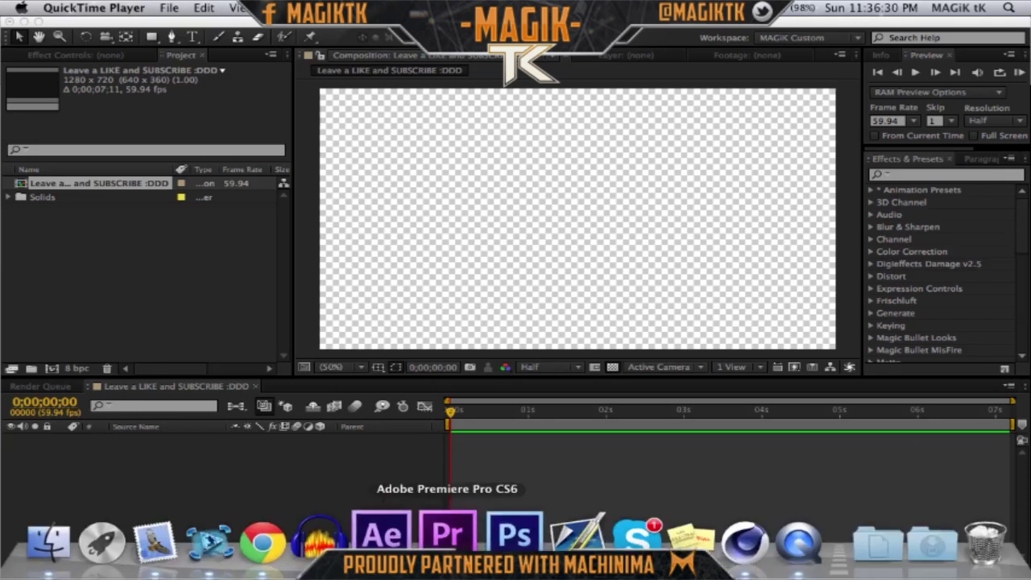
Switch to After Effects and search the whole Mac for ".obj" files in the footage import dialog.
click(388, 535)
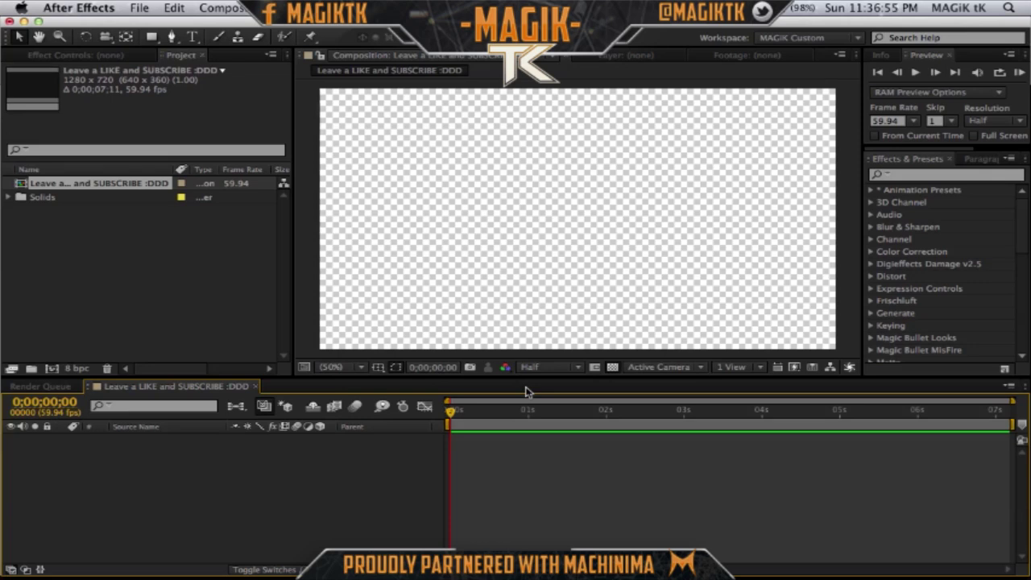
click(227, 296)
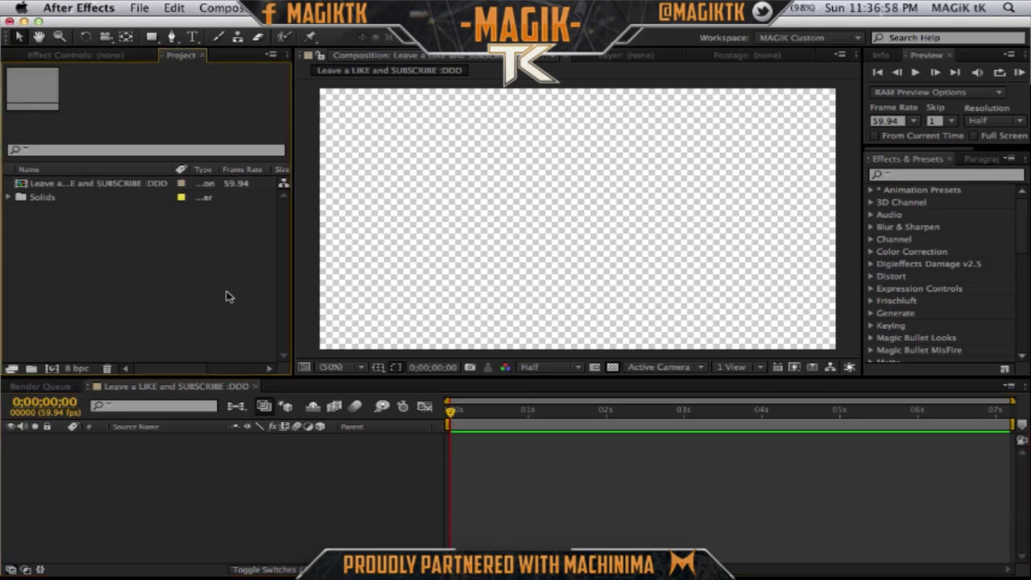
double_click(226, 297)
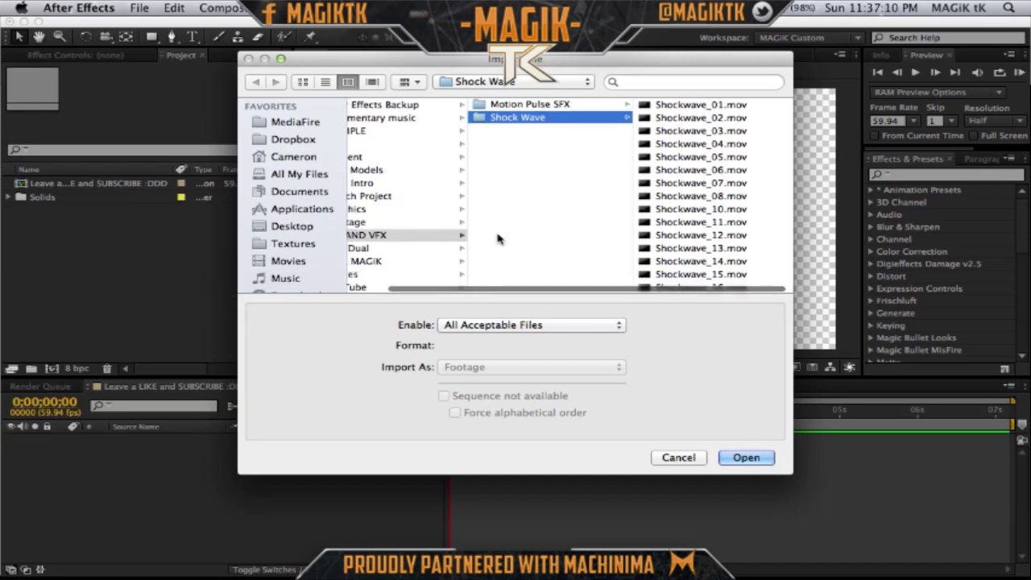
scroll(497, 238, left, 3)
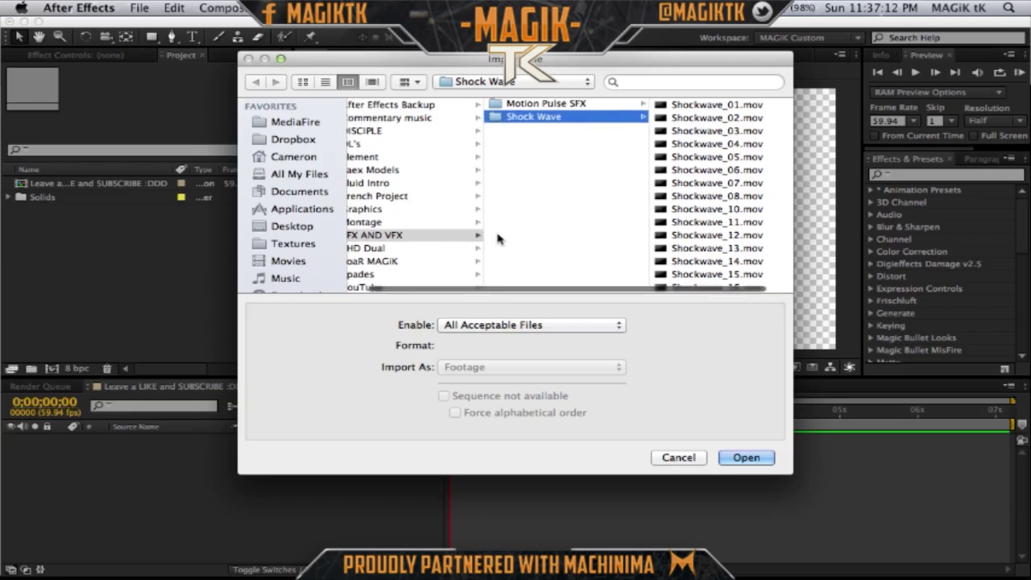
click(653, 81)
text(.obj)
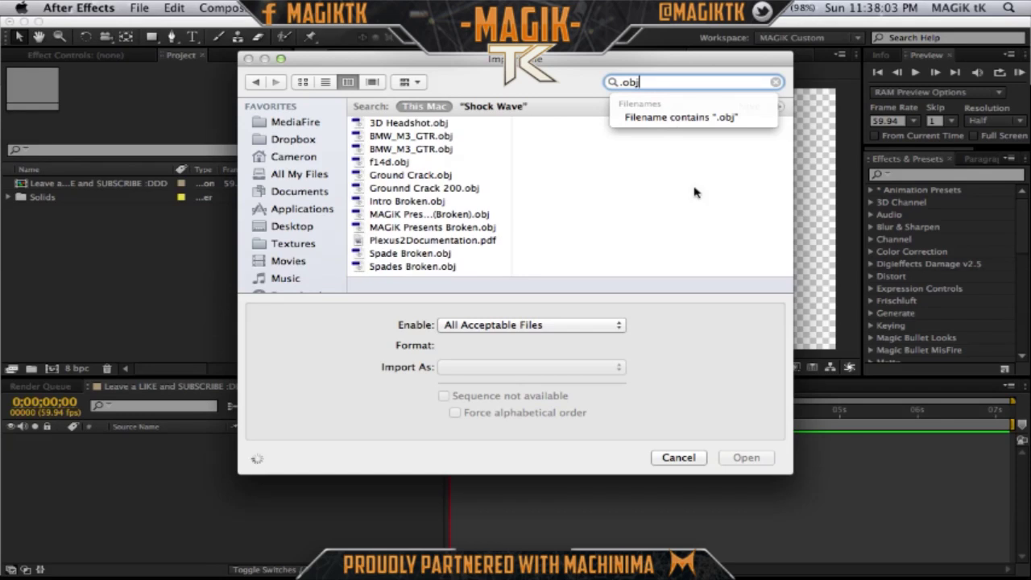
mouse_move(717, 553)
key(Return)
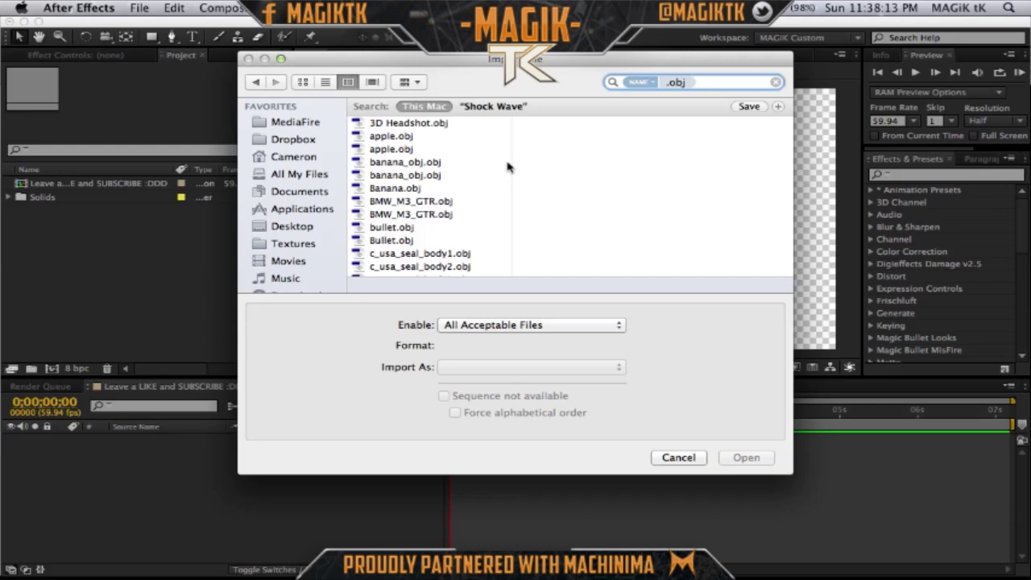
Import the OBJ sequence starting with c_usa_seal_body1.obj from the search results.
scroll(493, 188, down, 4)
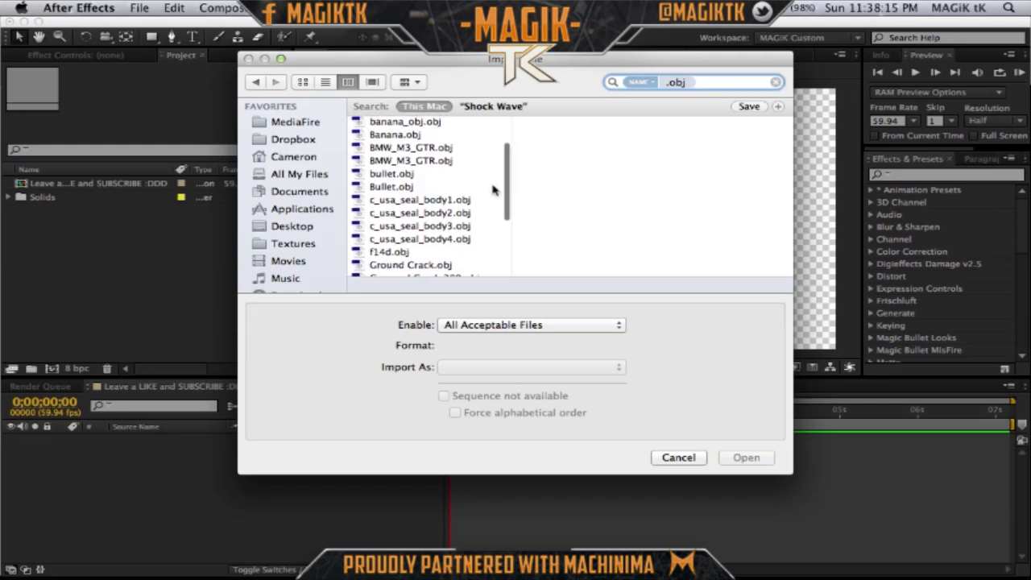
click(425, 201)
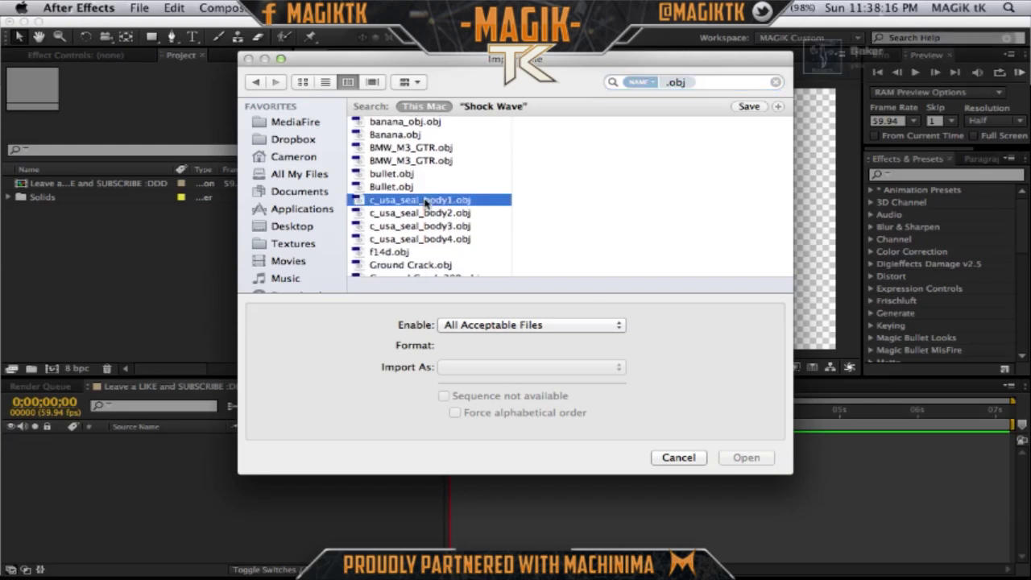
click(747, 459)
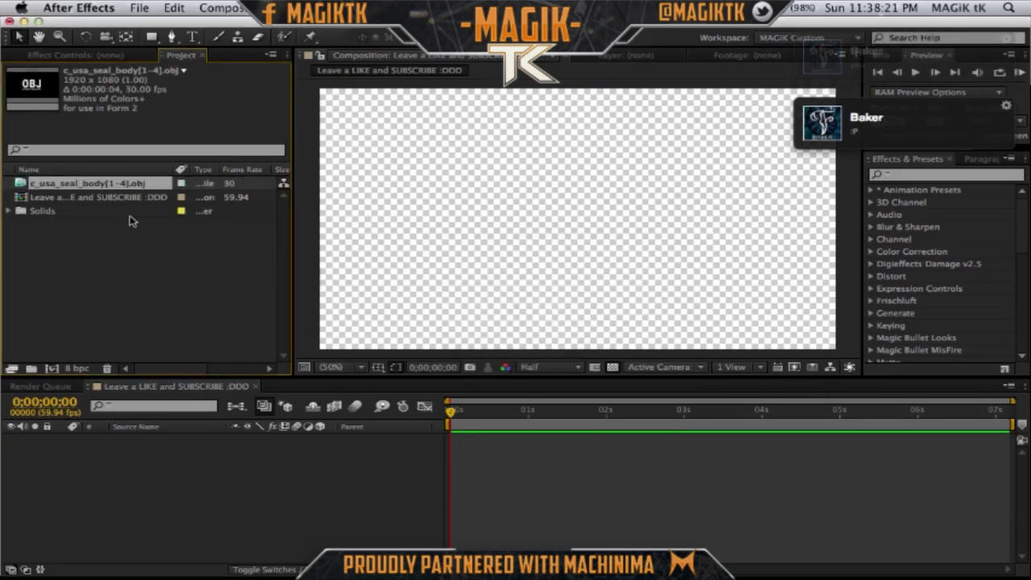
Create a black 1280 x 720 px solid named Form in the composition.
click(520, 499)
key(super+y)
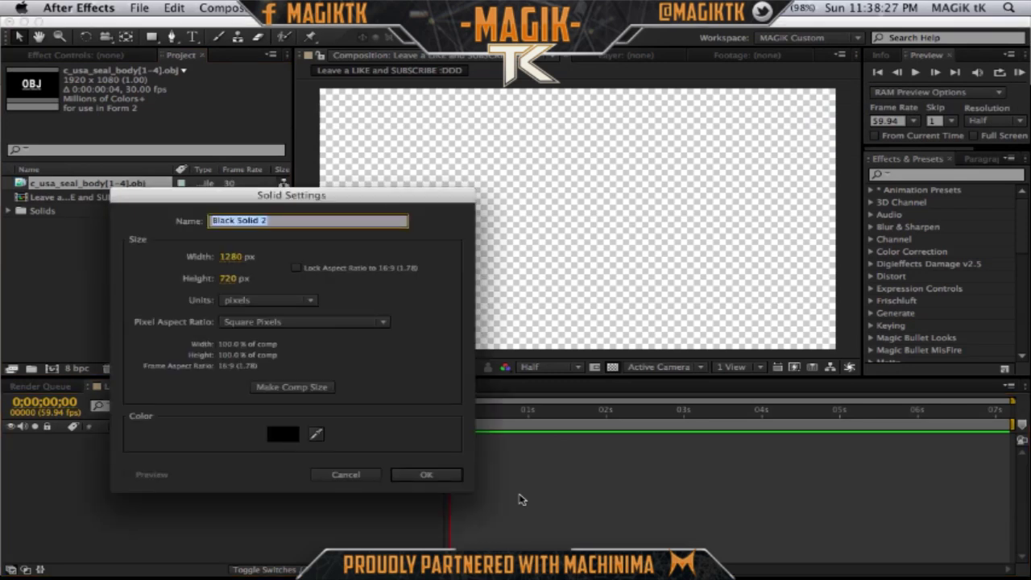
key(Escape)
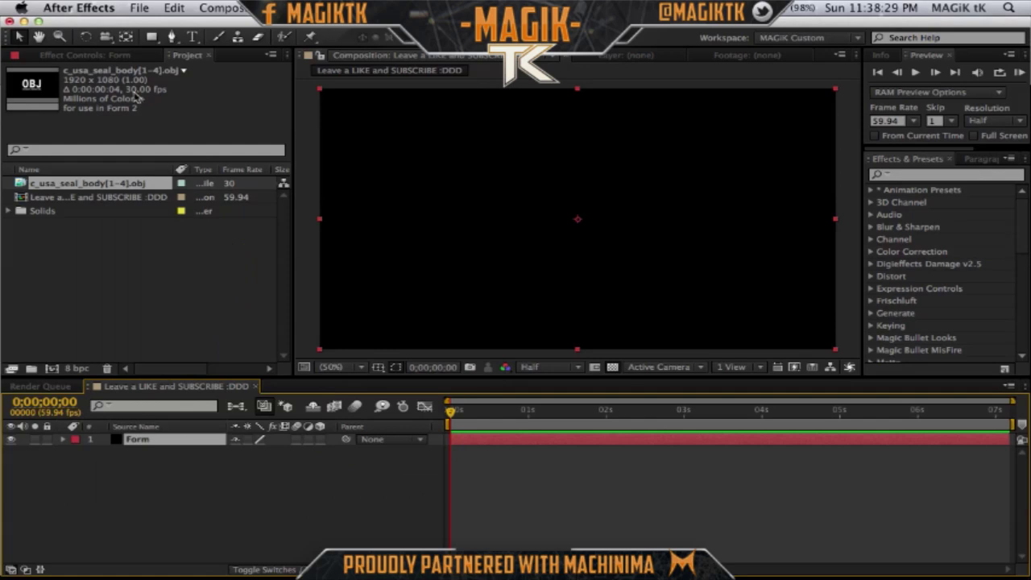
Find the Trapcode Form effect by searching for "form" and apply it to the Form solid.
click(112, 57)
click(930, 176)
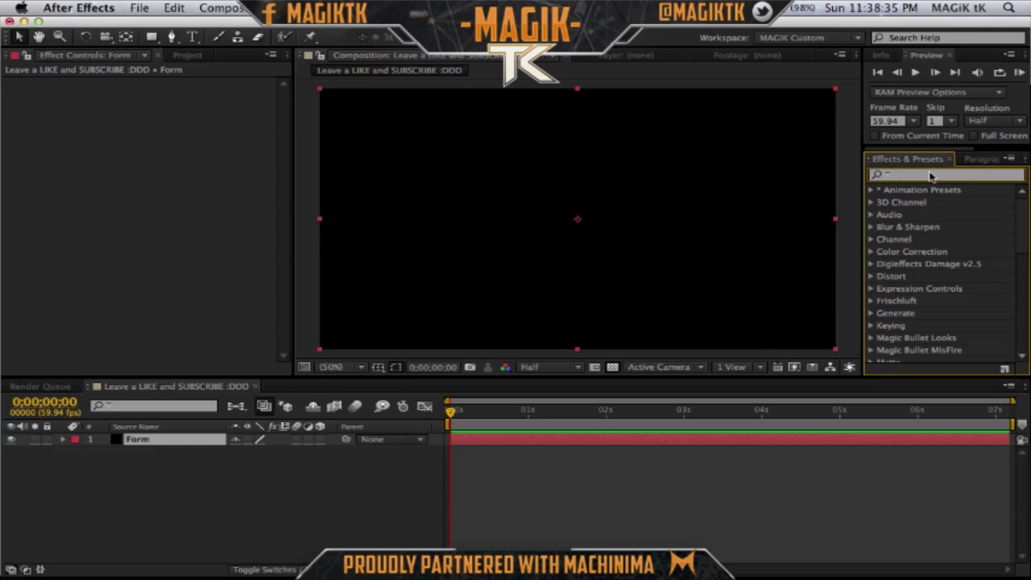
text(form)
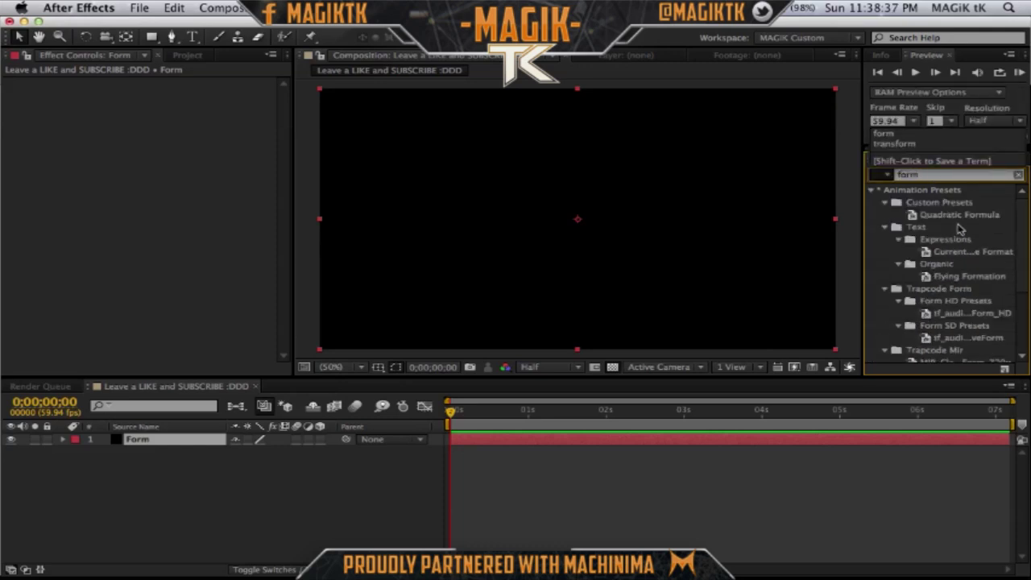
scroll(943, 306, down, 4)
click(919, 357)
drag(919, 356, 196, 59)
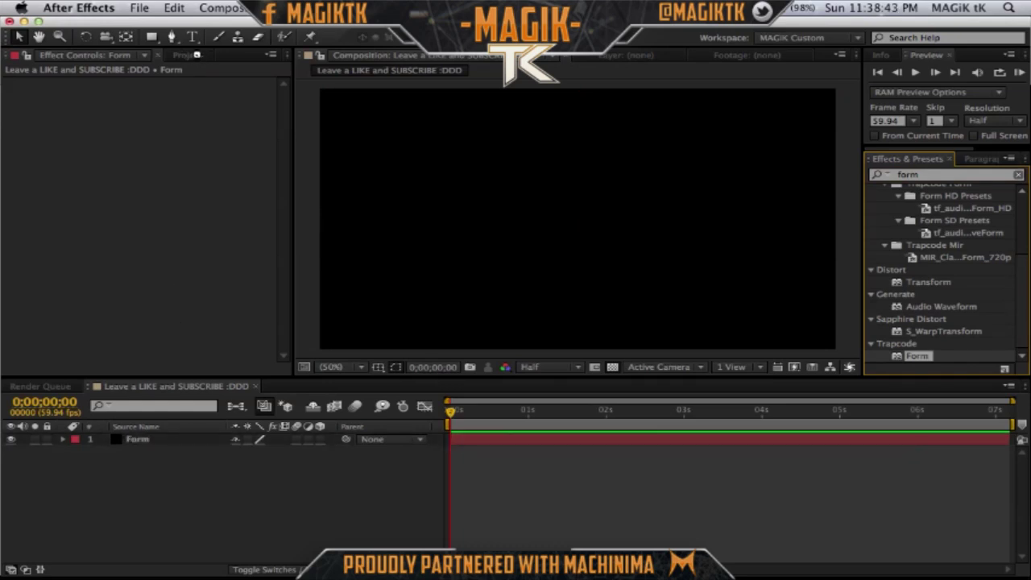
drag(202, 59, 202, 58)
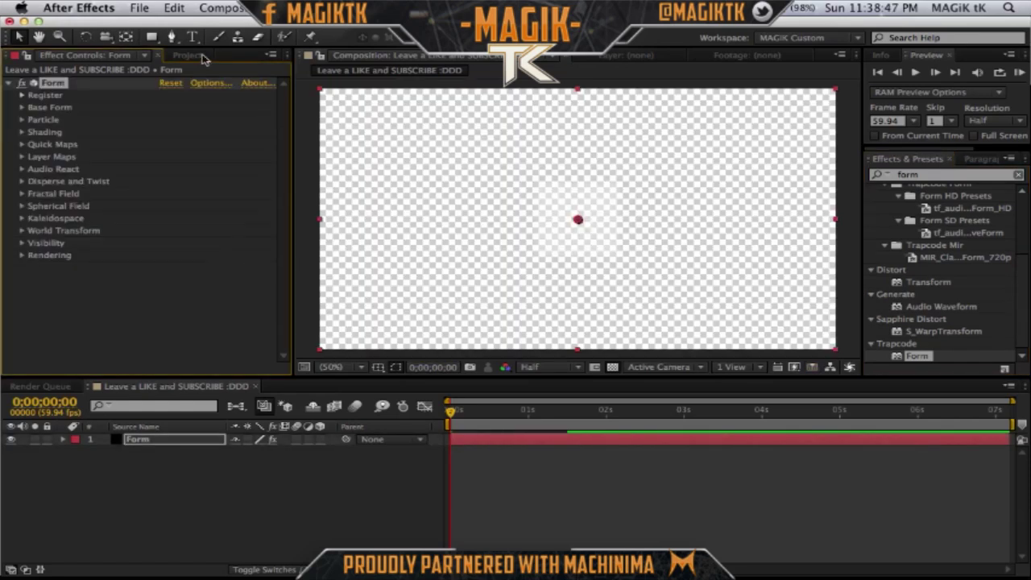
Add the c_usa_seal_body[1-4].obj footage to the composition beneath the Form layer and hide its layer.
click(158, 58)
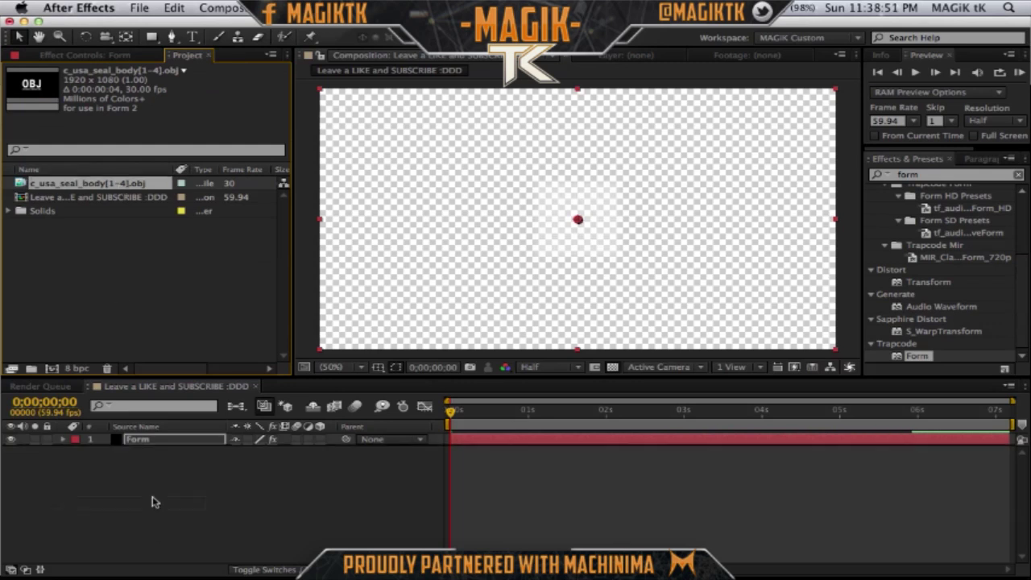
drag(175, 446, 173, 447)
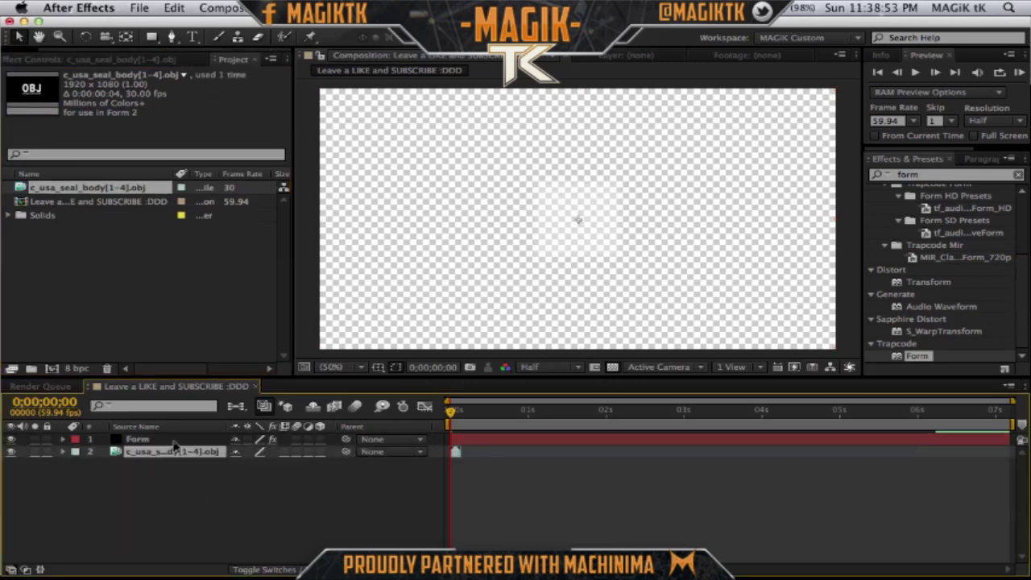
click(174, 441)
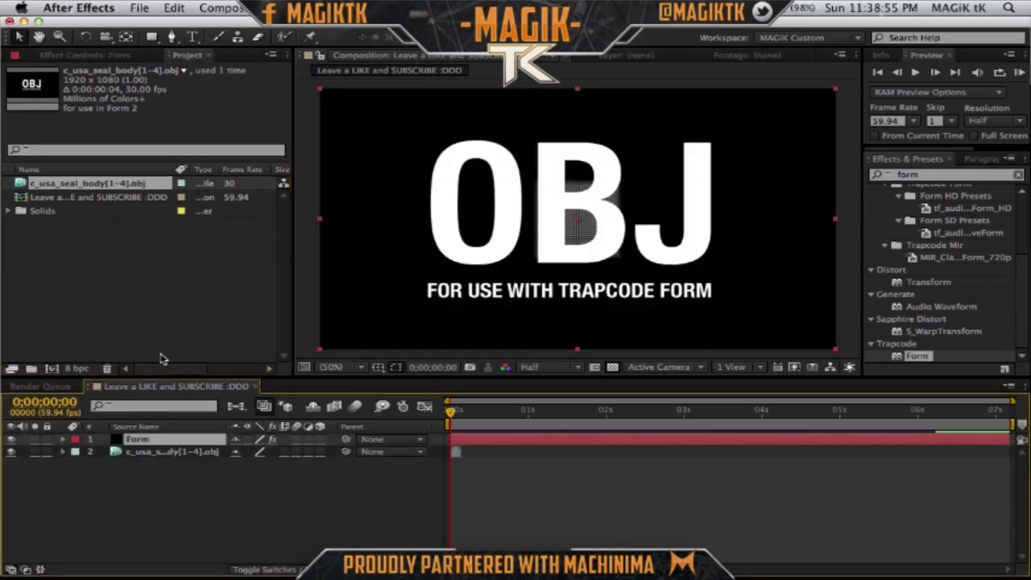
click(173, 452)
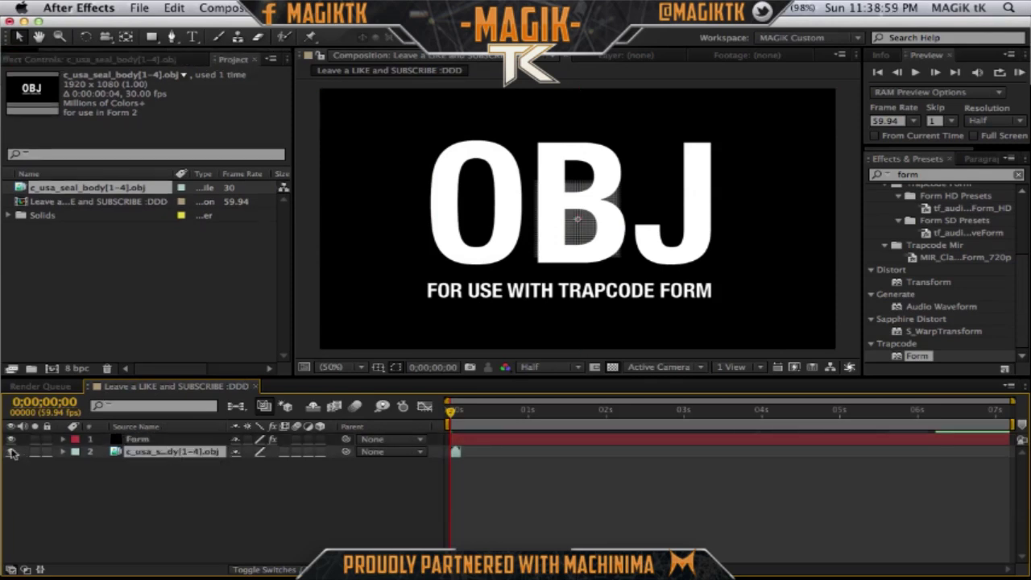
click(11, 454)
Set the Form effect's Base Form to OBJ Model and choose c_usa_seal_body[1-4].obj as its 3D Model.
click(137, 439)
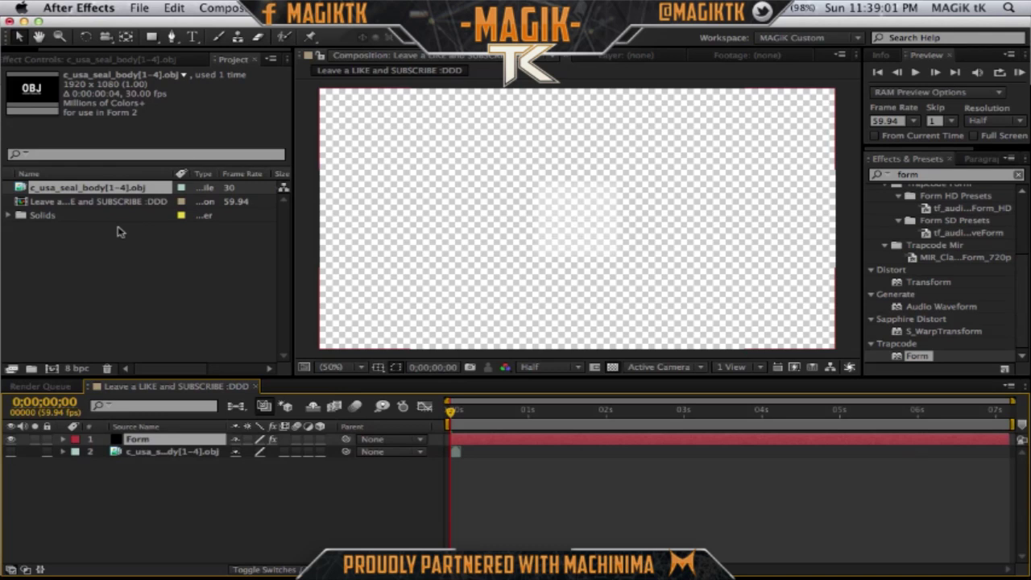
click(116, 55)
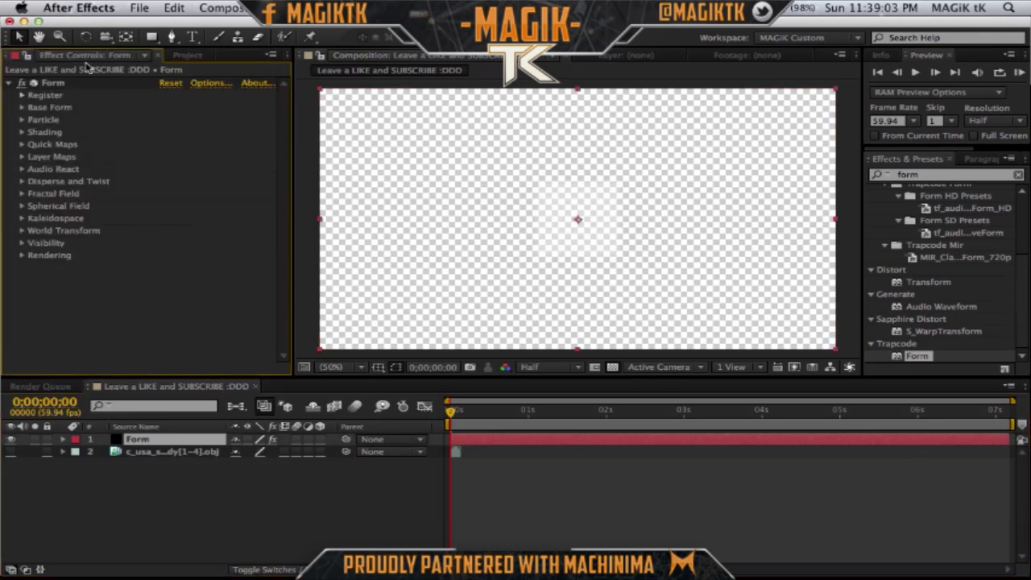
click(22, 107)
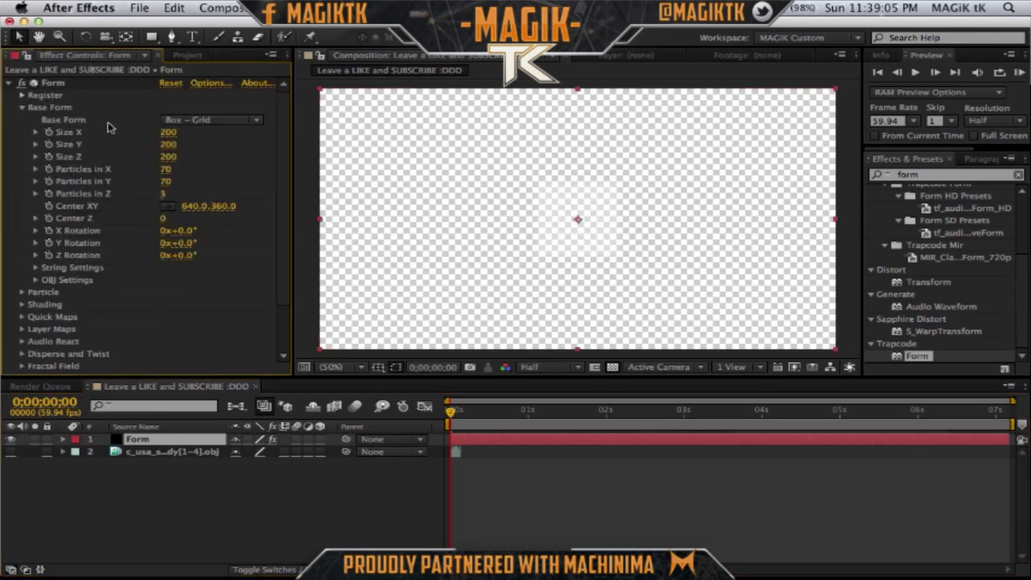
click(172, 122)
click(184, 176)
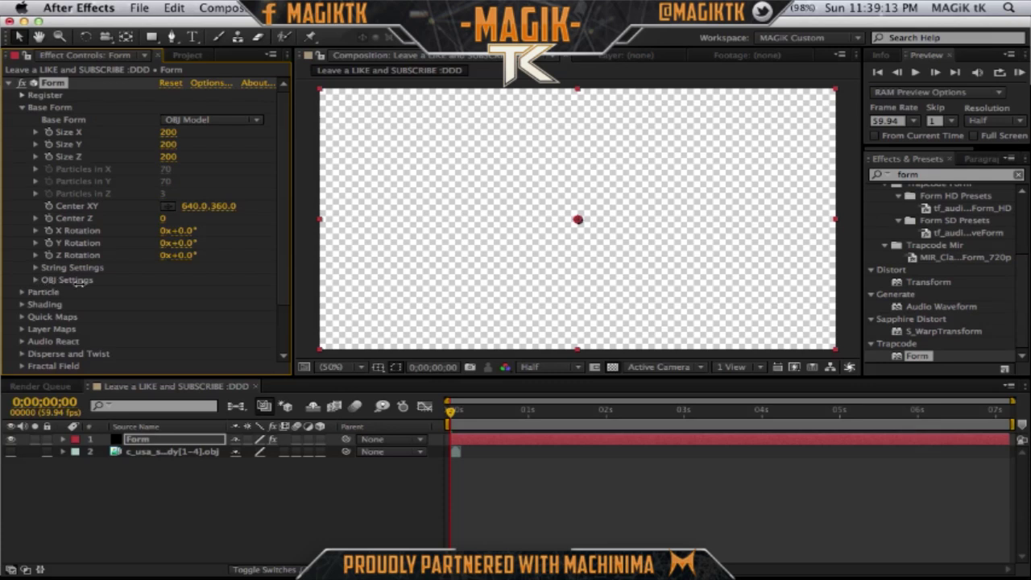
click(40, 279)
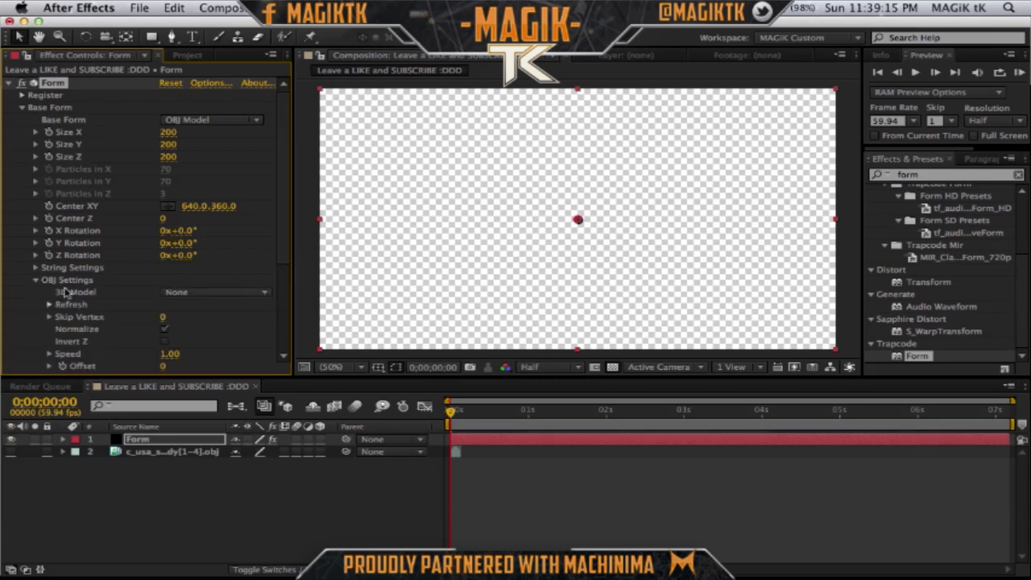
click(218, 296)
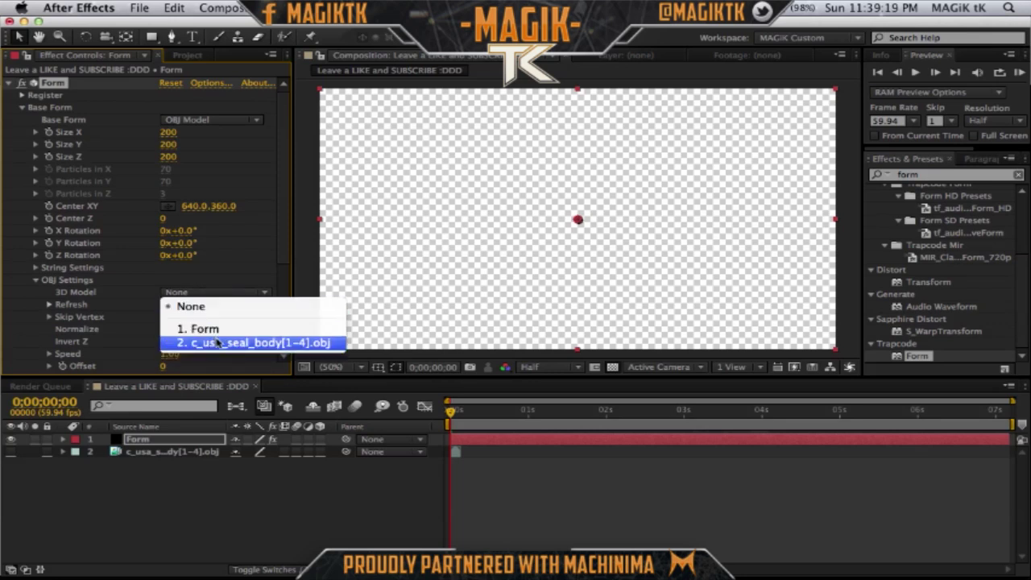
click(215, 341)
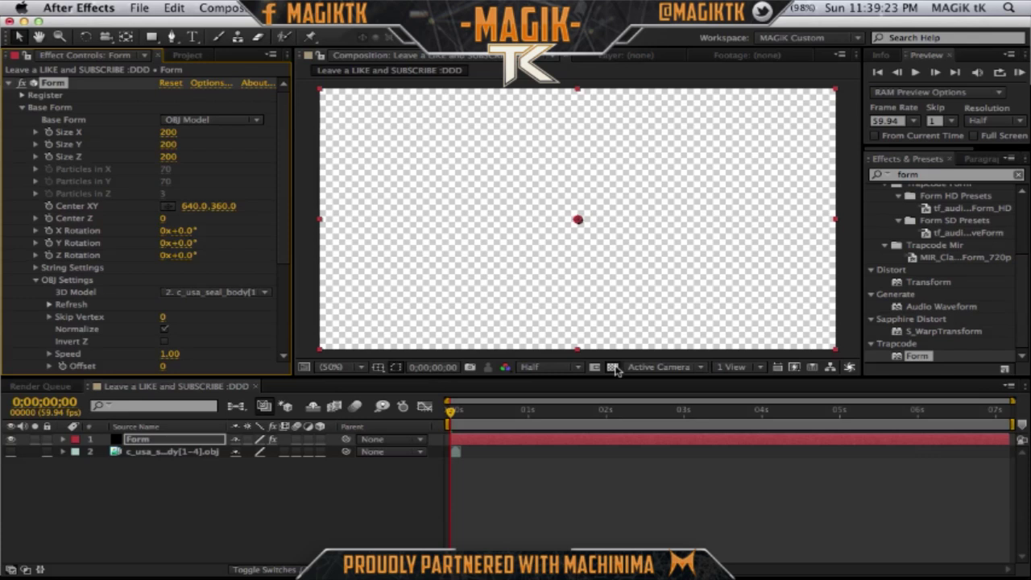
Turn off the transparency grid in the composition view and deselect the layers.
click(612, 366)
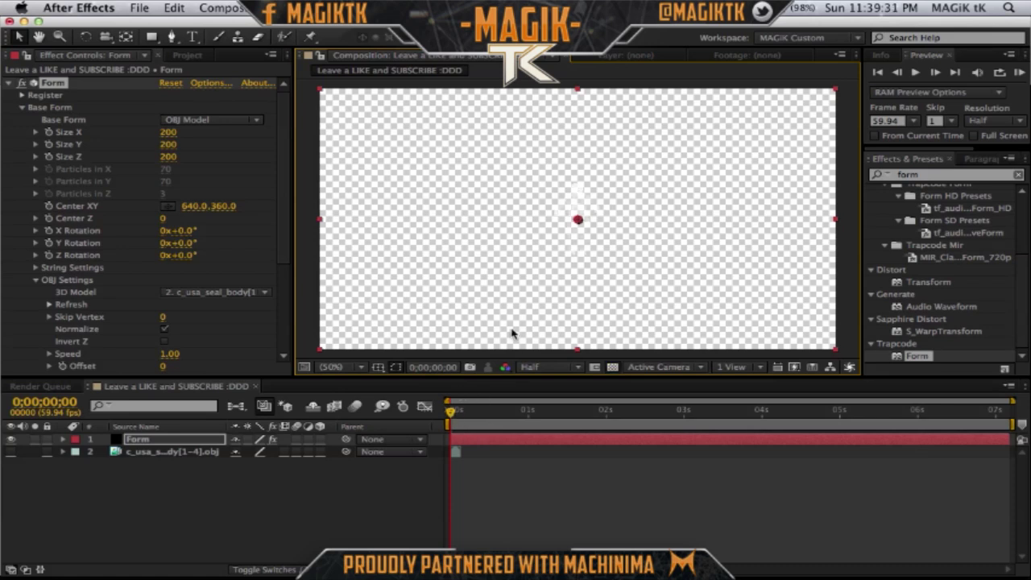
click(612, 366)
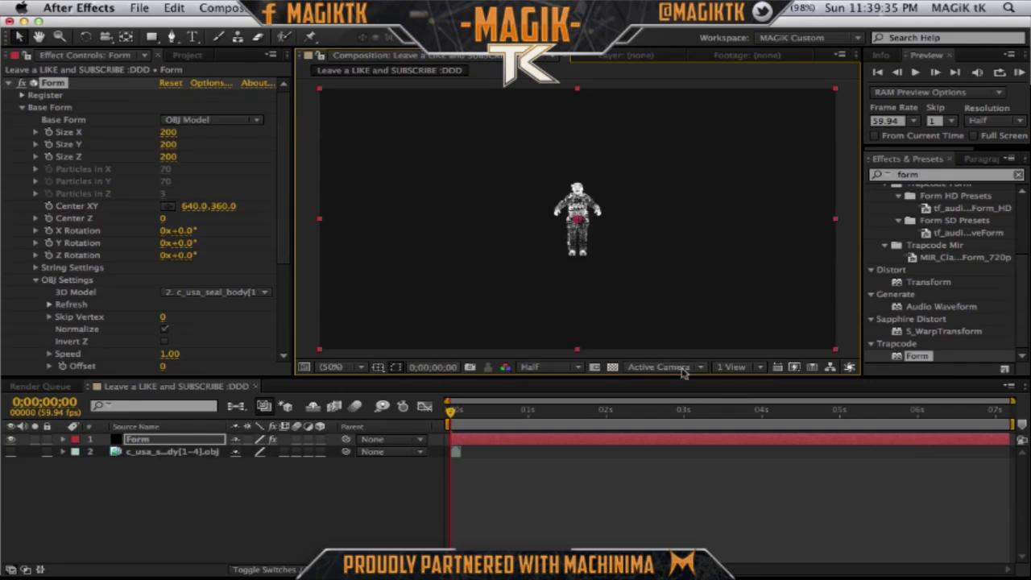
click(362, 484)
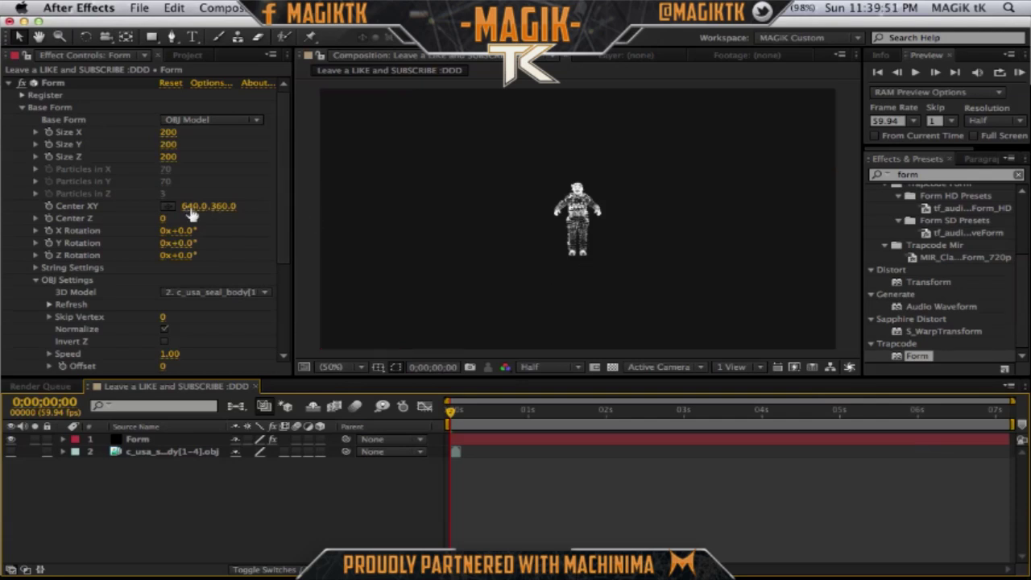
Bring the particle model closer to the viewer by setting the Form effect's Center Z to -940.
click(165, 222)
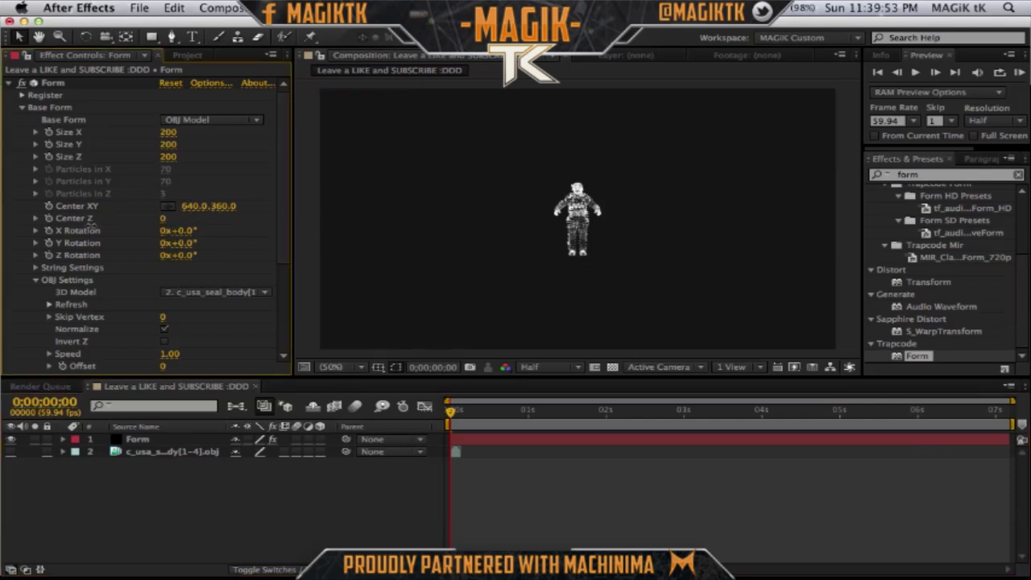
drag(174, 229, 203, 225)
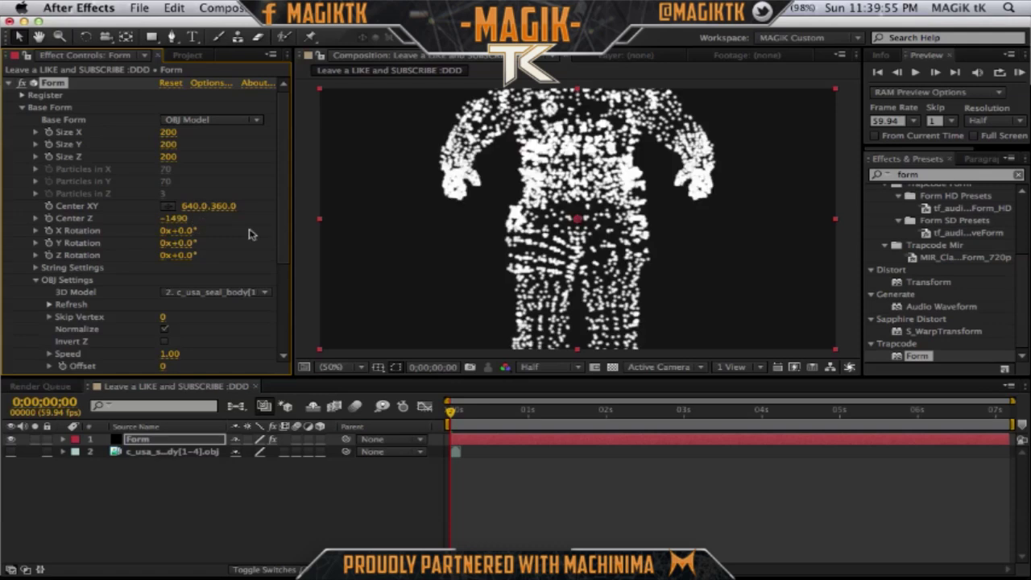
drag(213, 225, 242, 235)
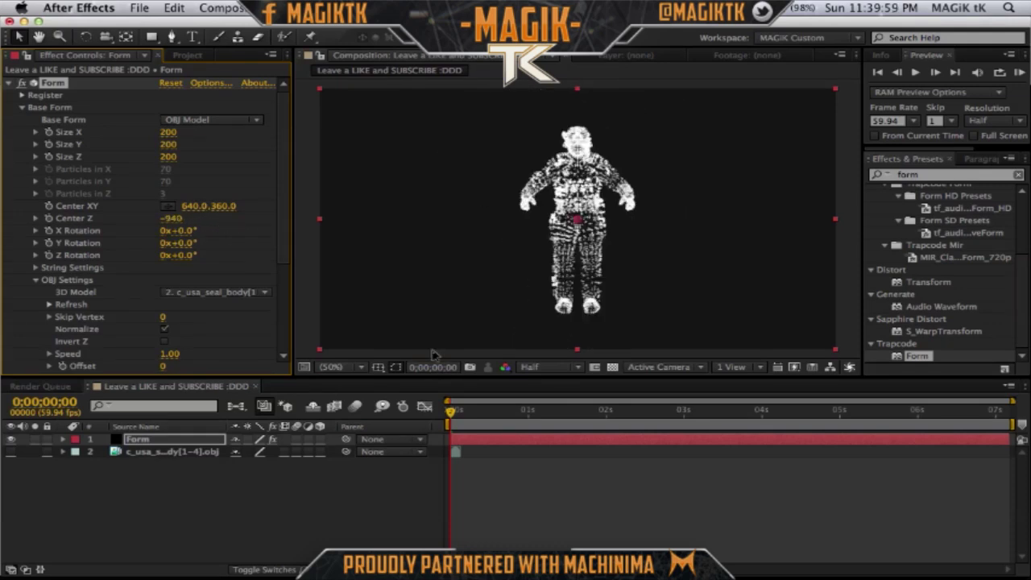
Add a two-node camera with a 52.50 mm focal length and depth of field enabled, and activate the camera tool.
click(561, 504)
key(super+alt+shift+c)
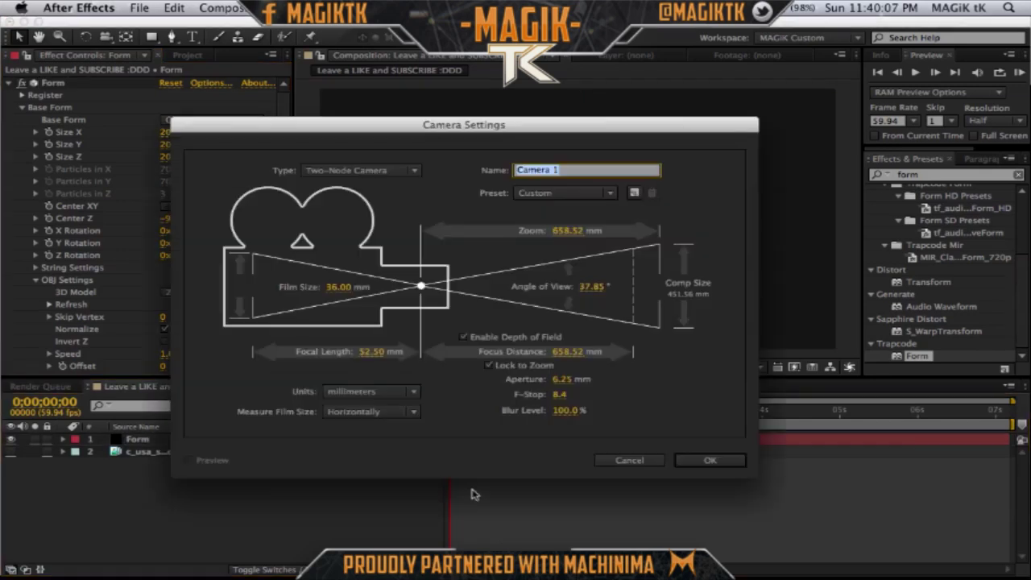
click(709, 462)
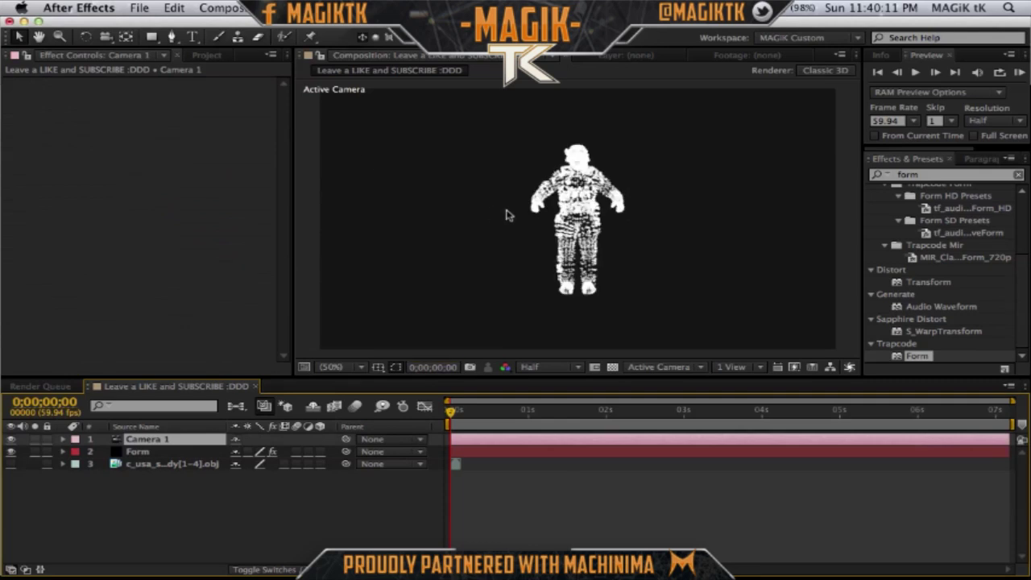
key(c)
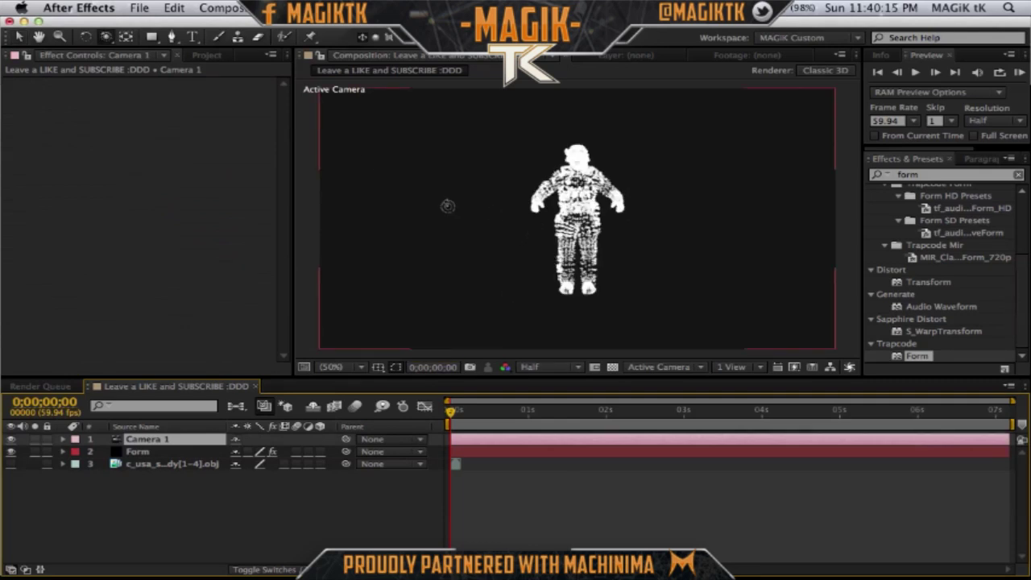
Set the Form effect's Center Z to 0 so the model sits at the camera's point of interest.
mouse_move(526, 205)
mouse_down()
mouse_move(502, 216)
mouse_move(522, 213)
mouse_up()
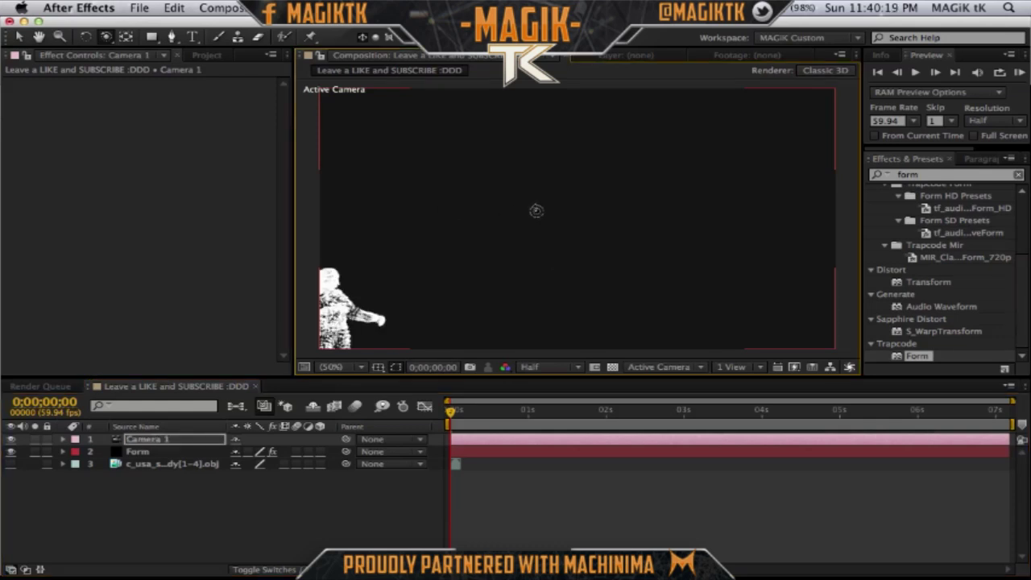
drag(498, 229, 519, 255)
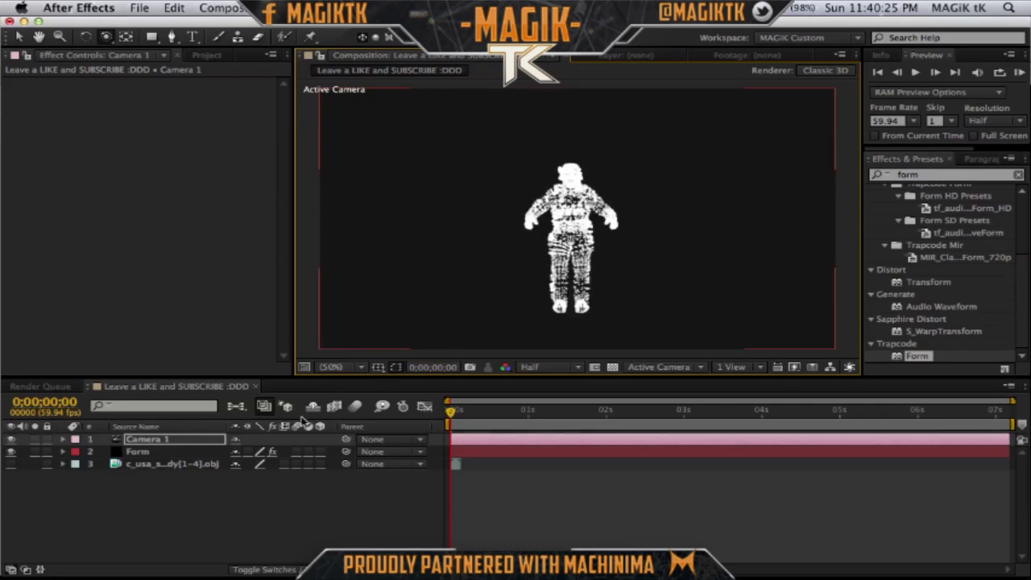
click(160, 454)
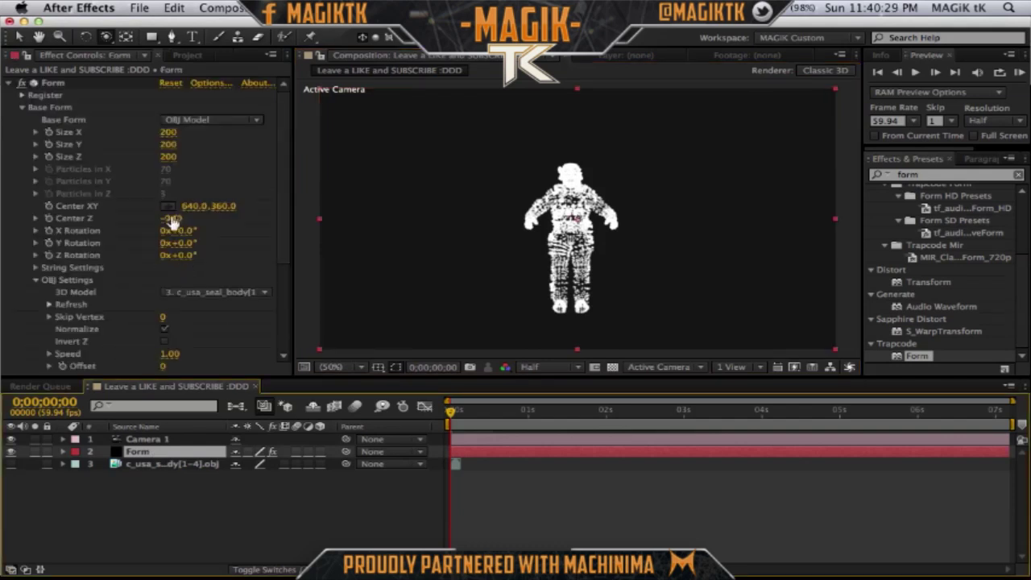
click(276, 246)
click(170, 218)
text(0)
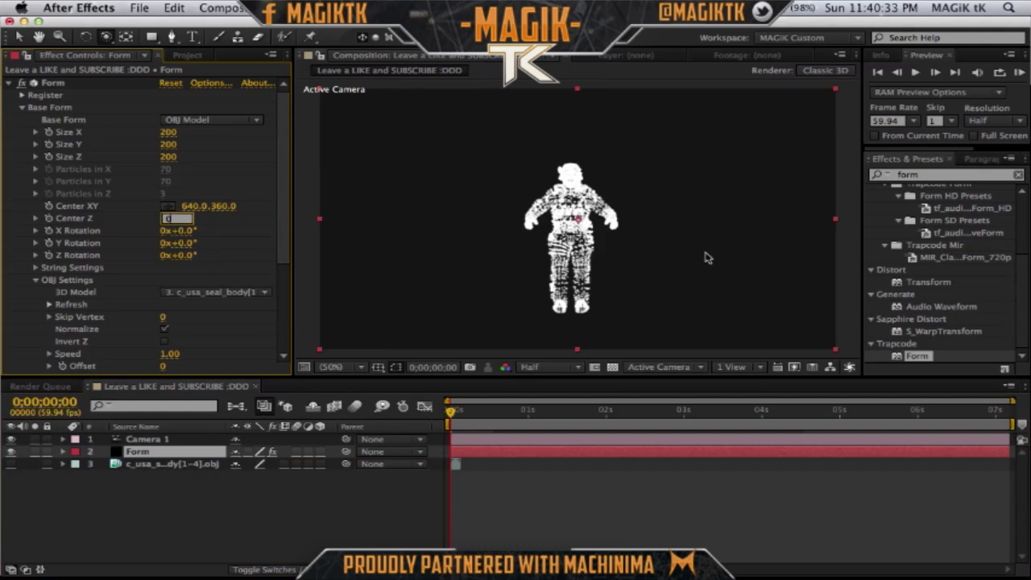
key(Return)
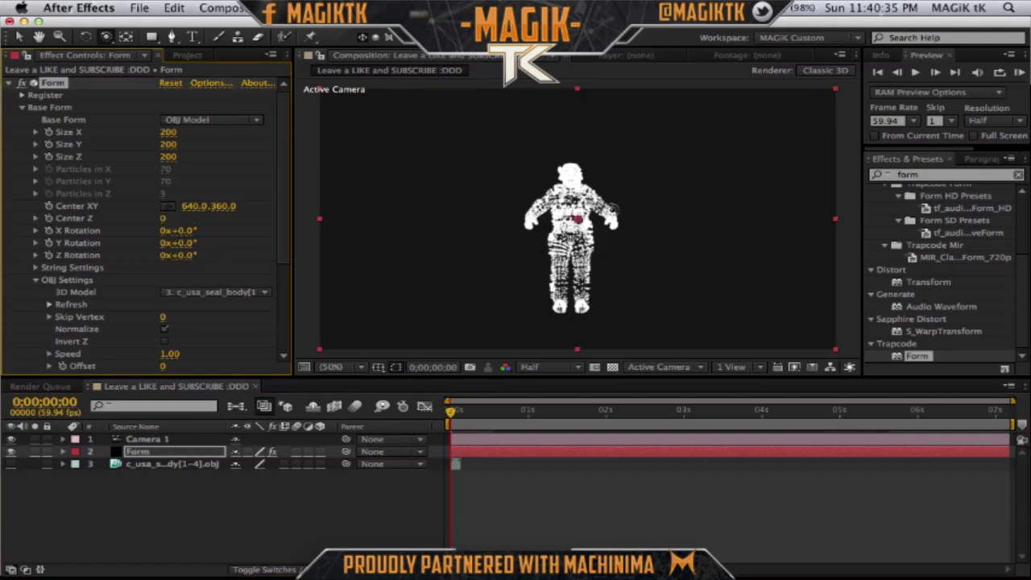
Orbit the camera around the particle model to a side view to check how it rotates.
click(532, 227)
drag(567, 230, 617, 214)
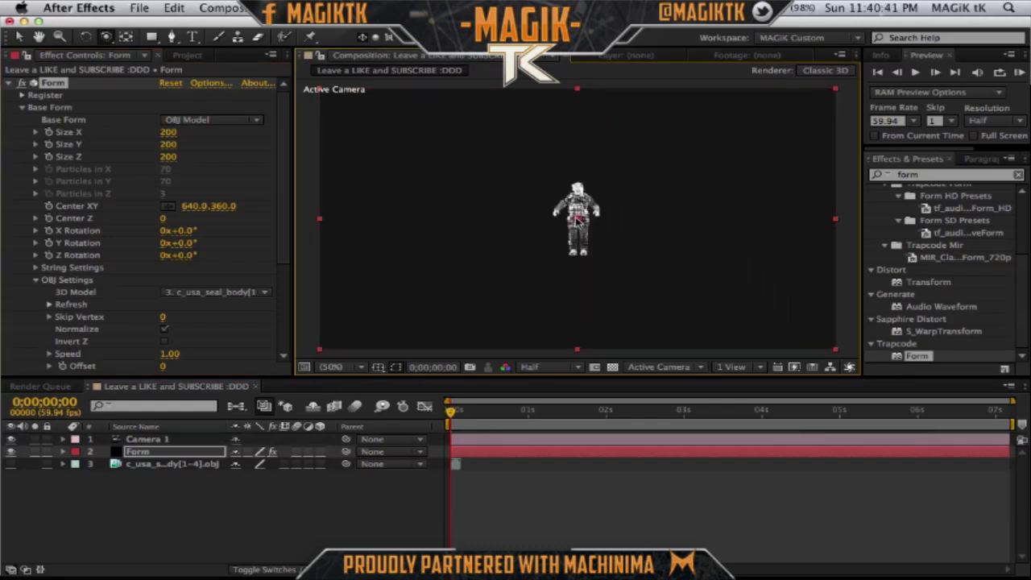
drag(558, 235, 578, 218)
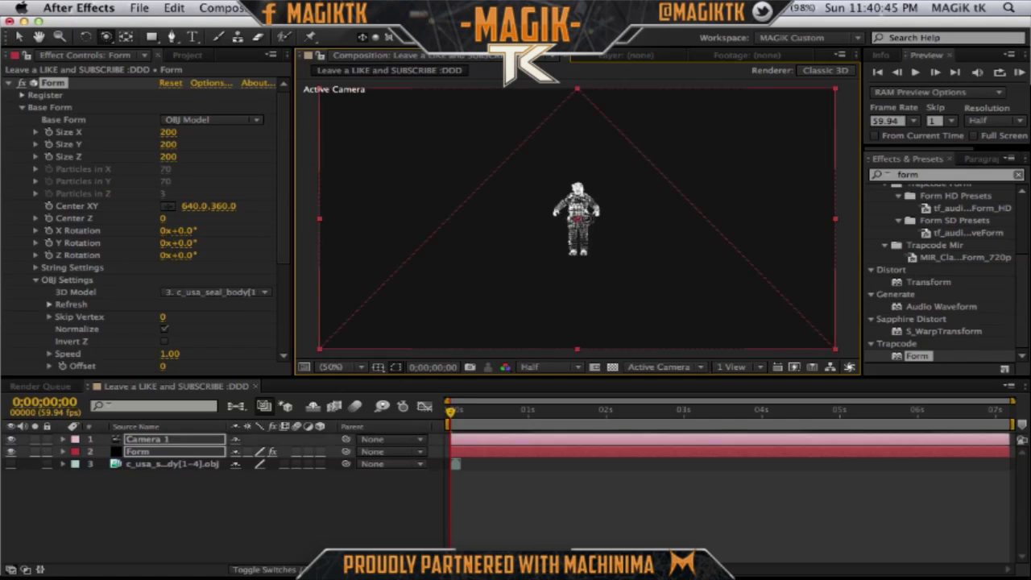
click(643, 165)
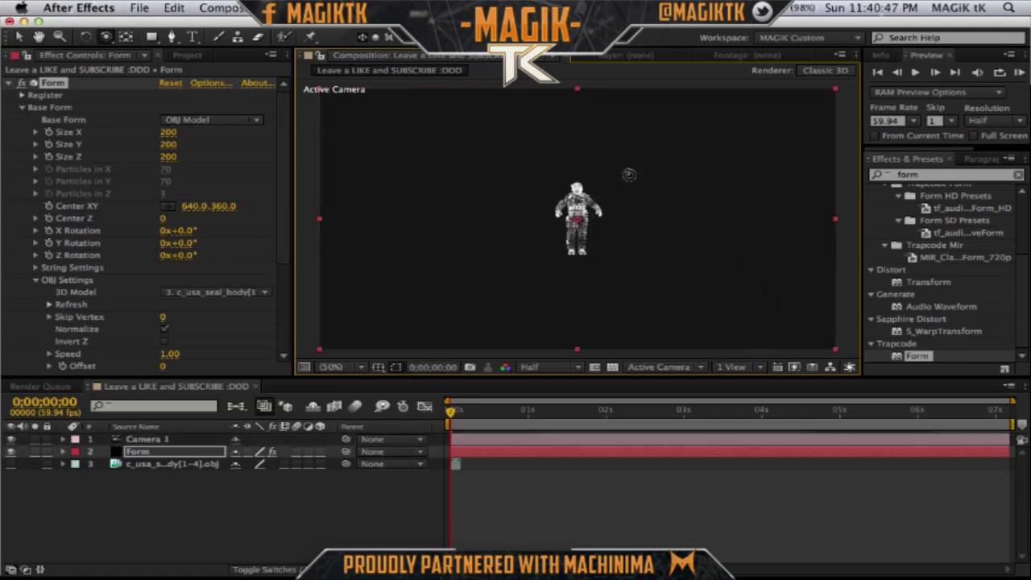
click(535, 188)
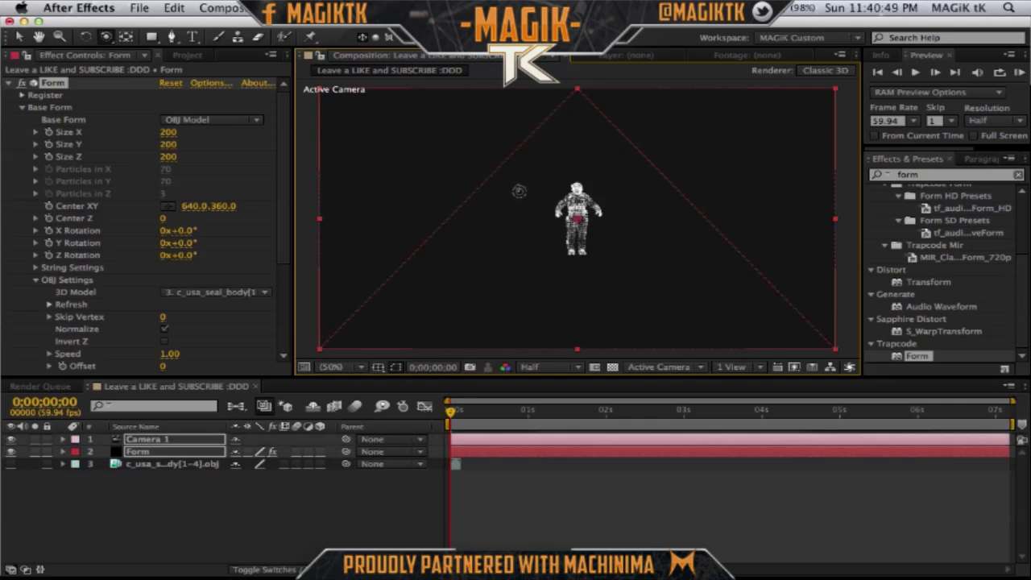
mouse_move(522, 191)
mouse_down()
mouse_move(471, 285)
mouse_move(511, 180)
mouse_move(522, 209)
mouse_up()
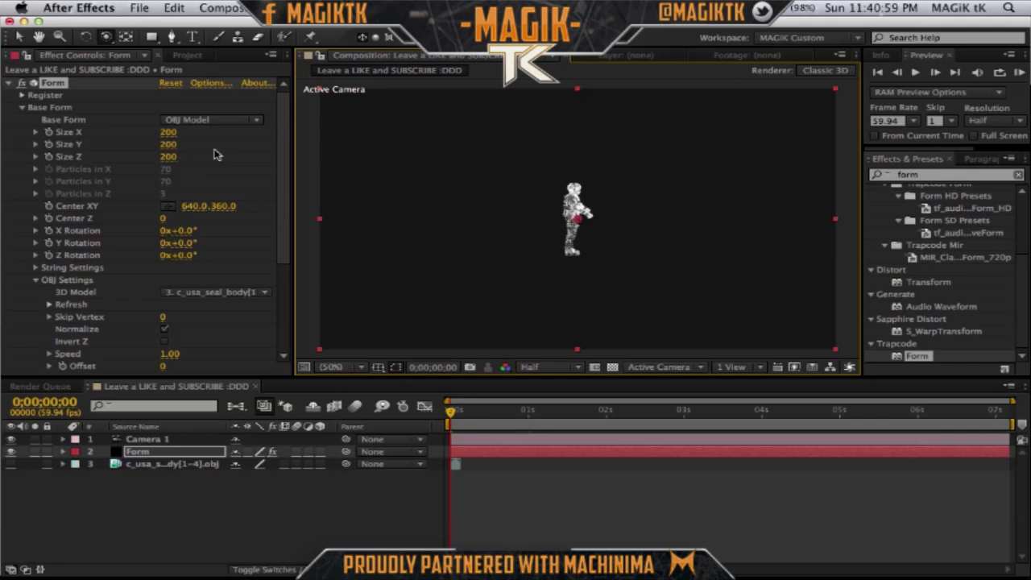
Enlarge the particle model by setting the Form effect's Size X, Size Y and Size Z to 600.
click(169, 133)
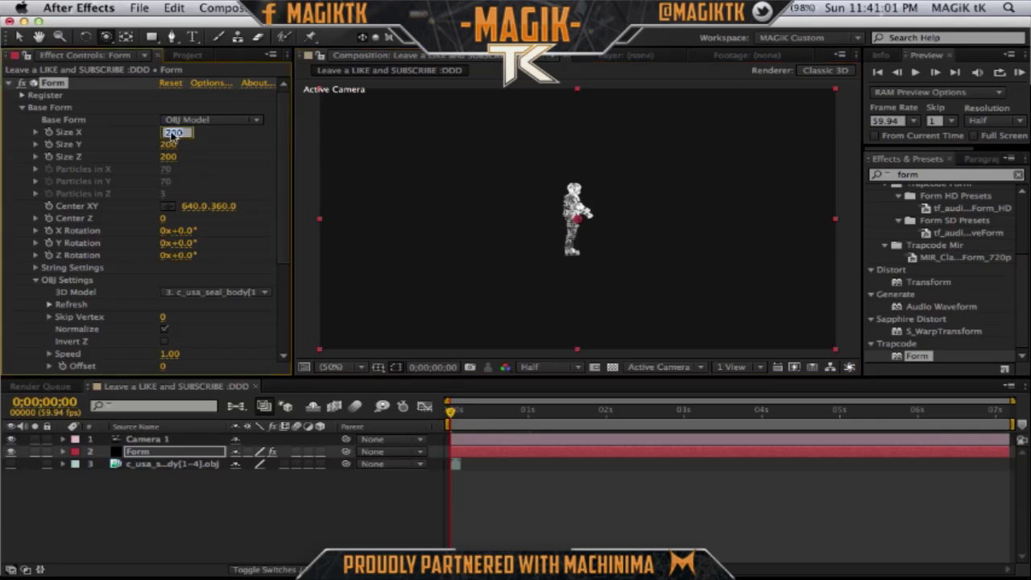
text(600)
click(170, 157)
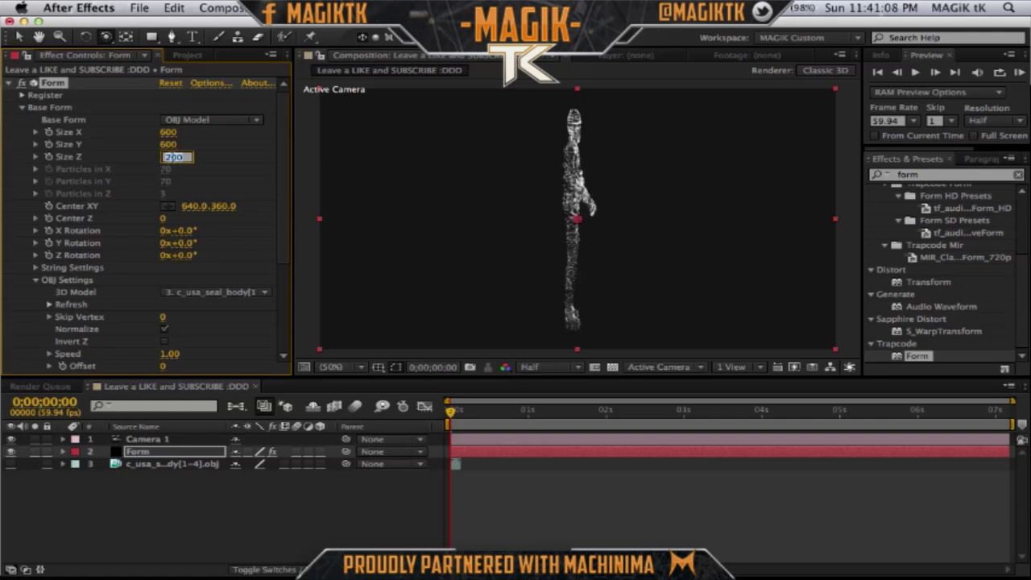
text(600)
key(Return)
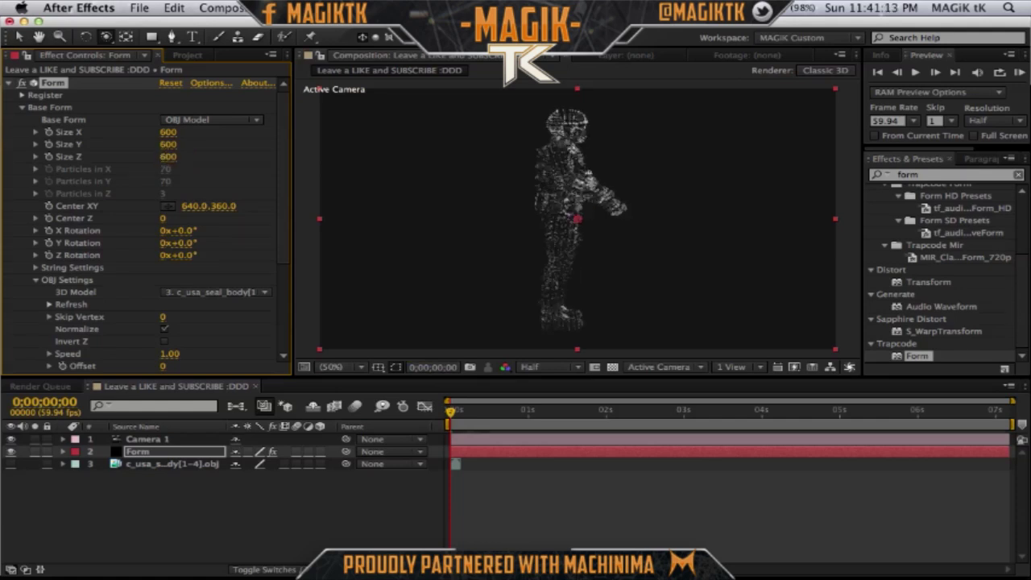
Toggle Invert Z on and off in the OBJ Settings and try a Skip Vertex value of 2.
scroll(282, 233, down, 1)
scroll(279, 255, down, 3)
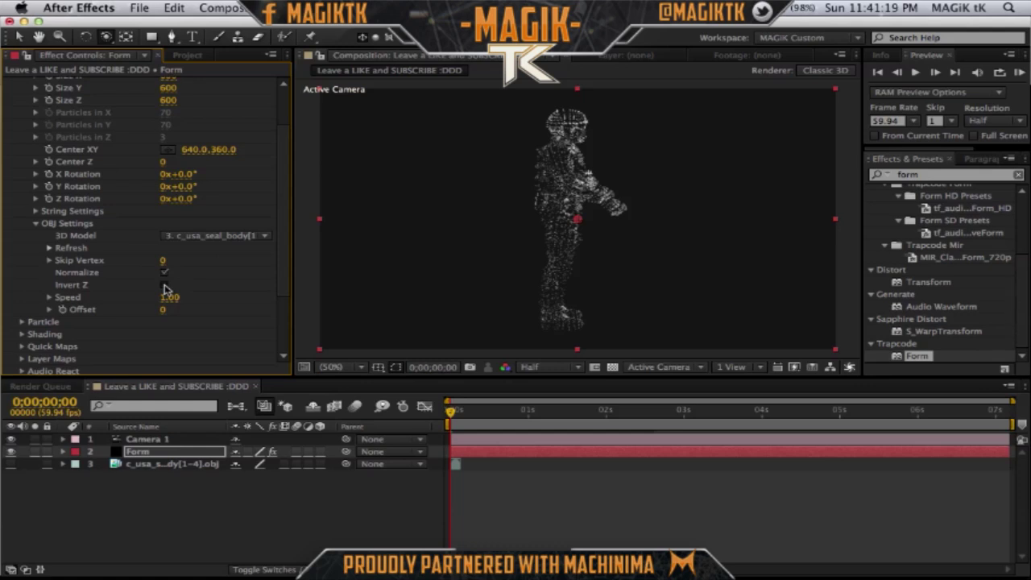
click(163, 285)
click(163, 286)
click(163, 263)
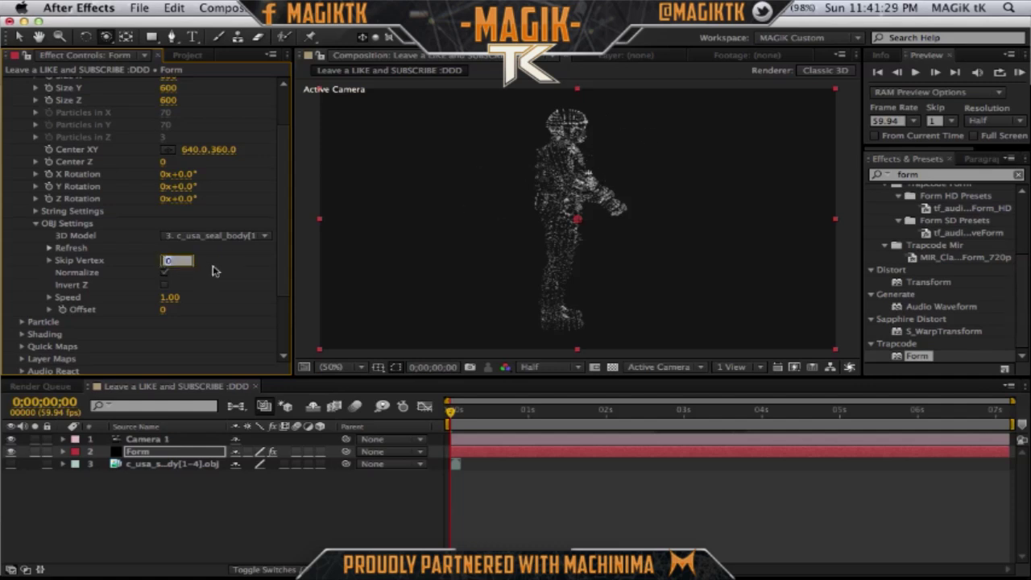
text(2)
key(Return)
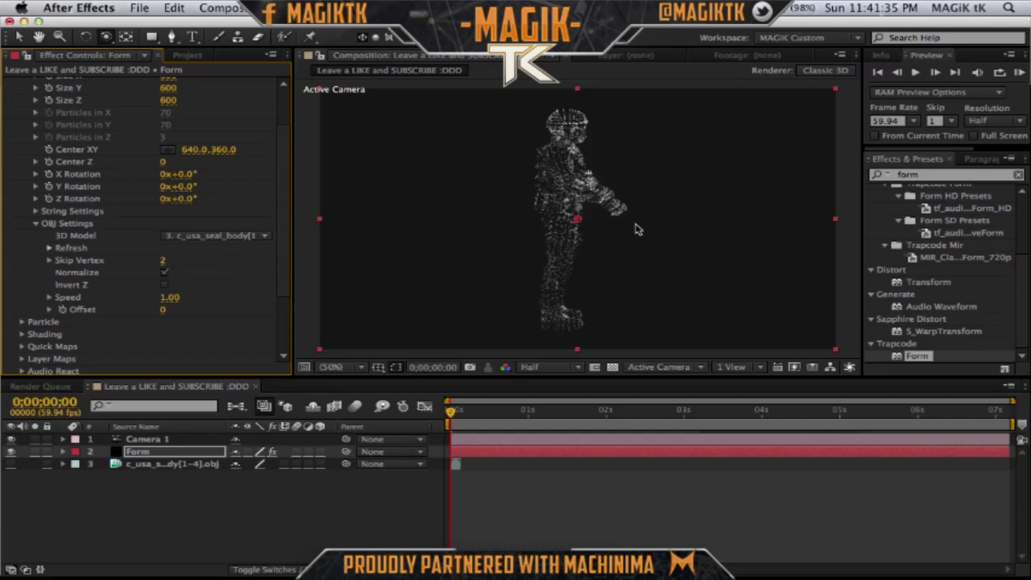
Orbit the camera around the particle model from the side to a nearly frontal view.
drag(555, 207, 584, 210)
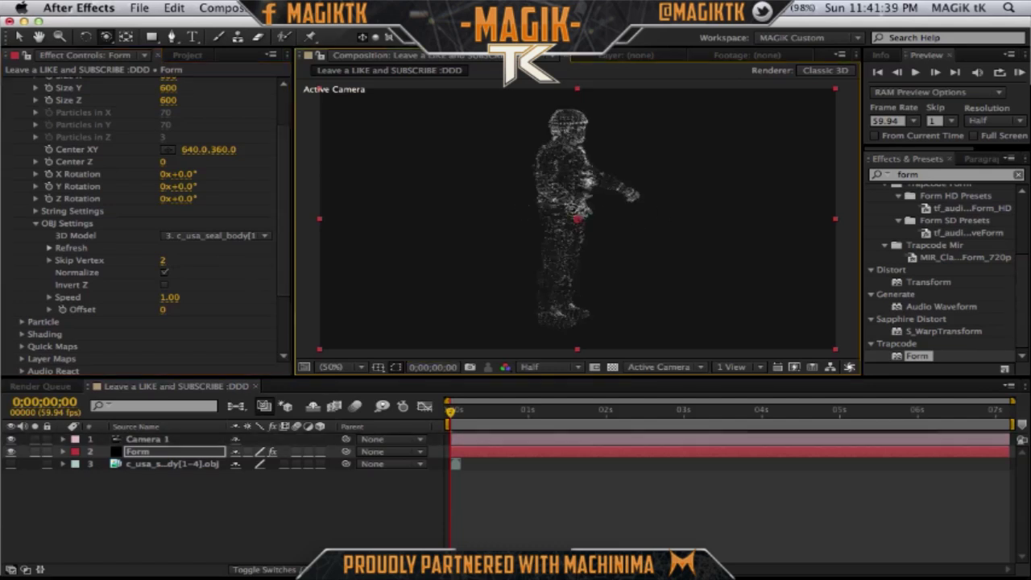
click(522, 208)
drag(516, 206, 320, 235)
Set Skip Vertex back to 0 and enable Invert Z in the Form effect's OBJ Settings.
click(164, 272)
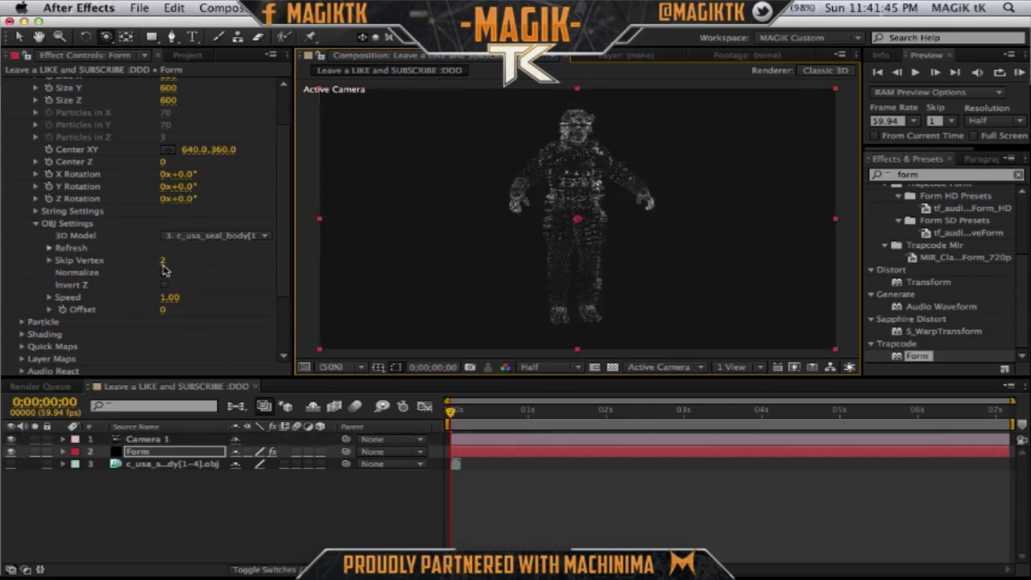
drag(161, 265, 161, 261)
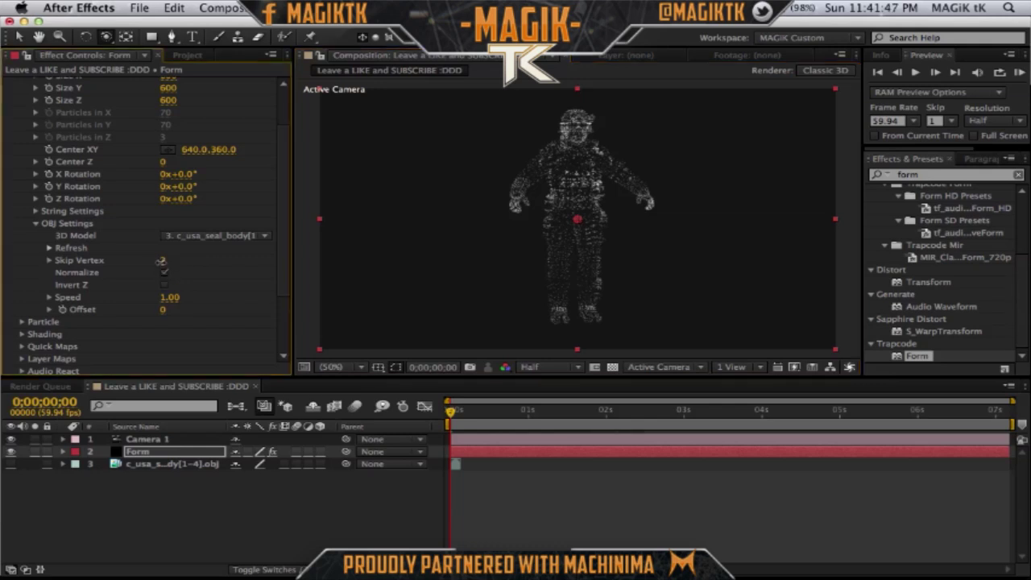
click(162, 263)
key(Return)
click(162, 262)
text(0)
key(Return)
Collapse the Form effect's settings and apply the Stylize Glow effect to the Form layer.
scroll(277, 92, up, 3)
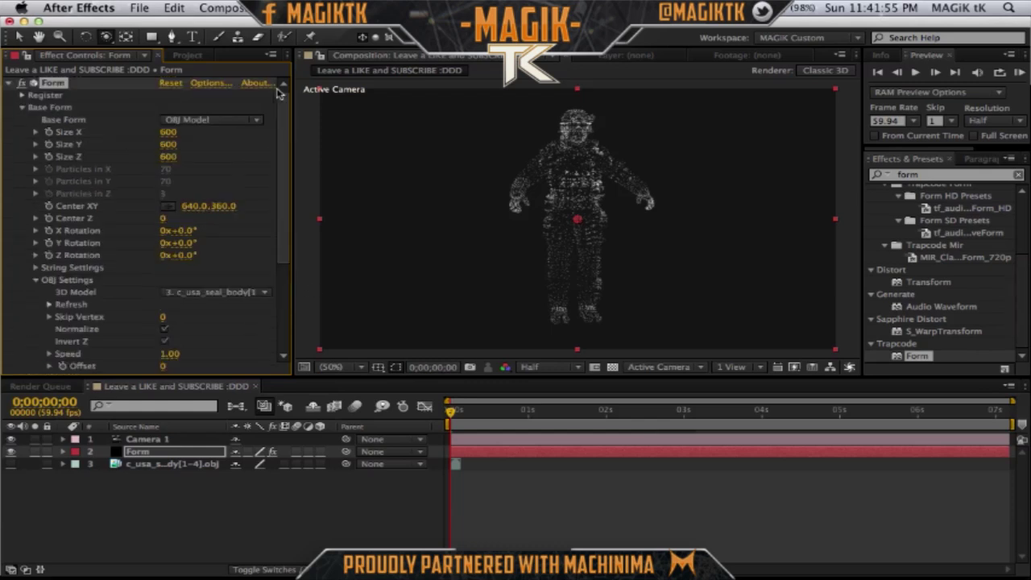
click(10, 84)
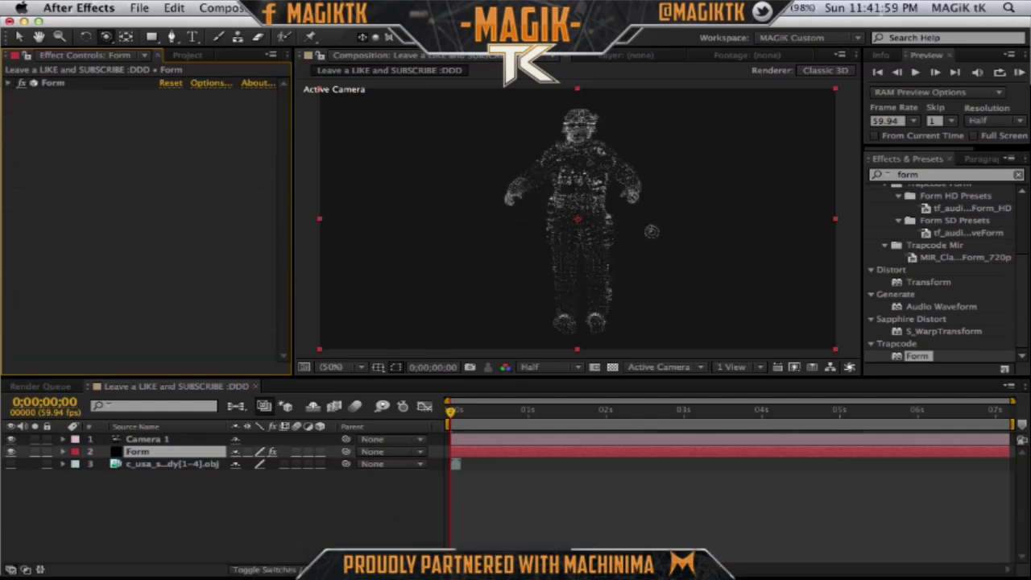
click(926, 176)
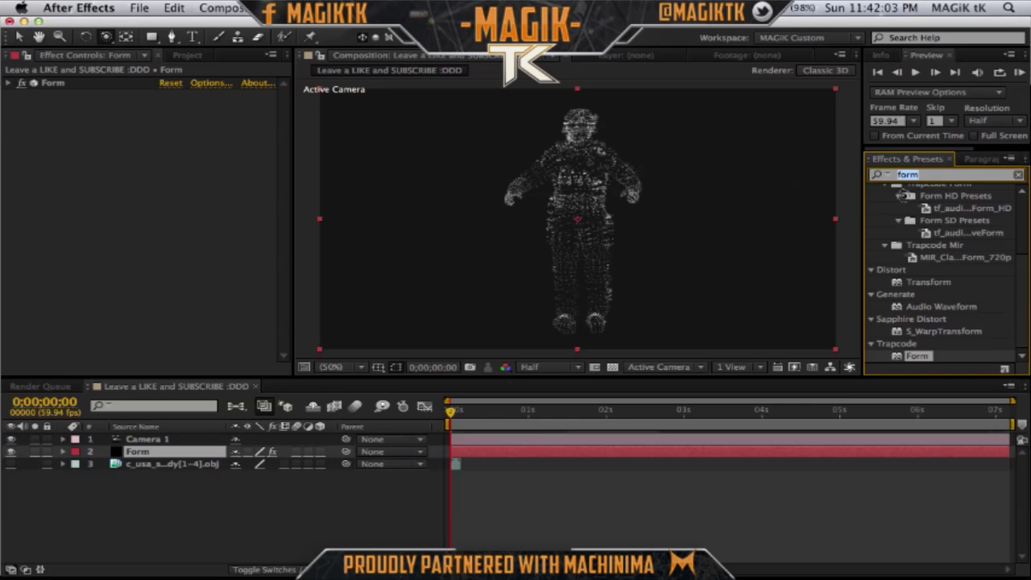
text(glow)
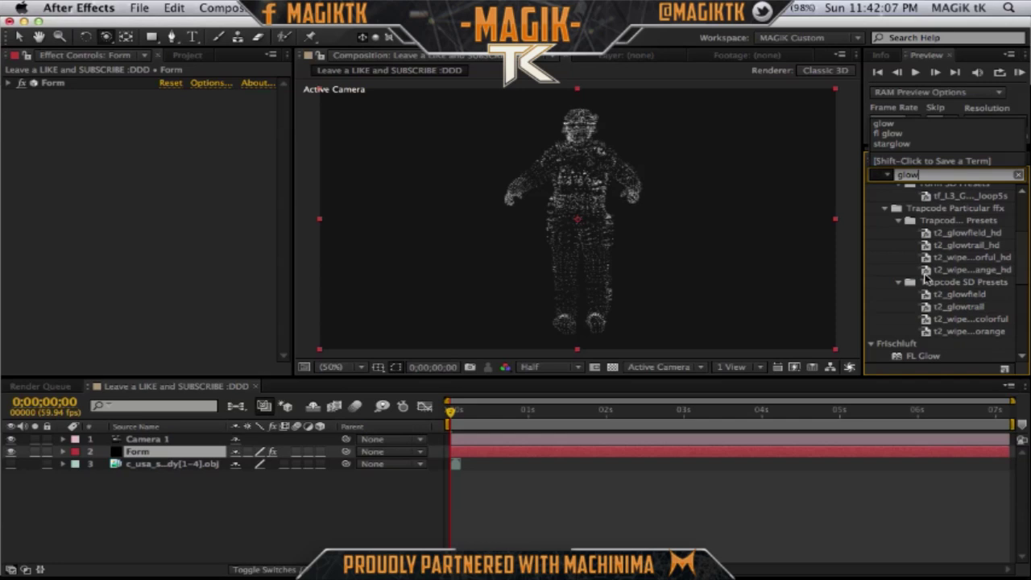
scroll(925, 275, down, 10)
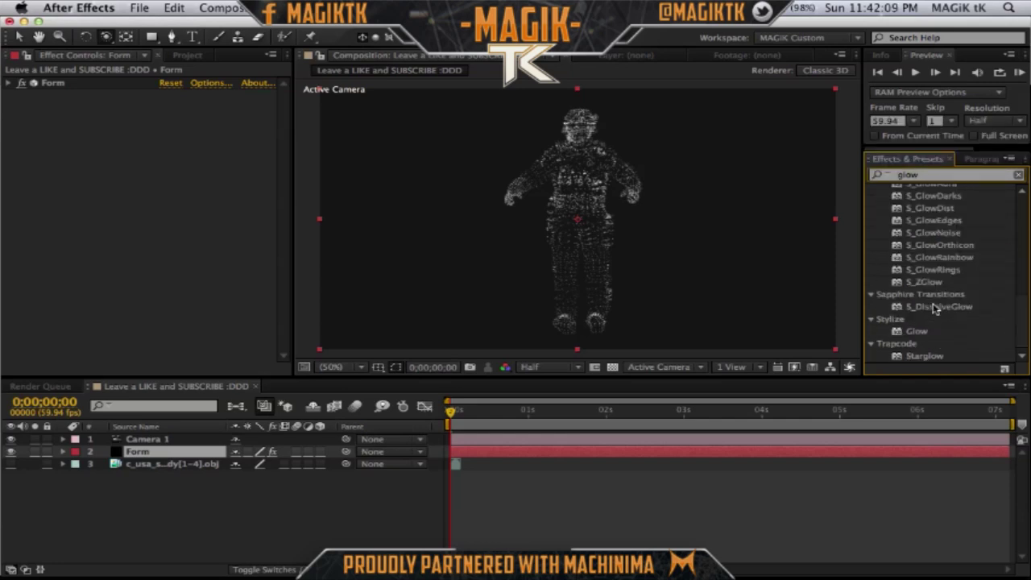
click(916, 331)
drag(917, 333, 153, 170)
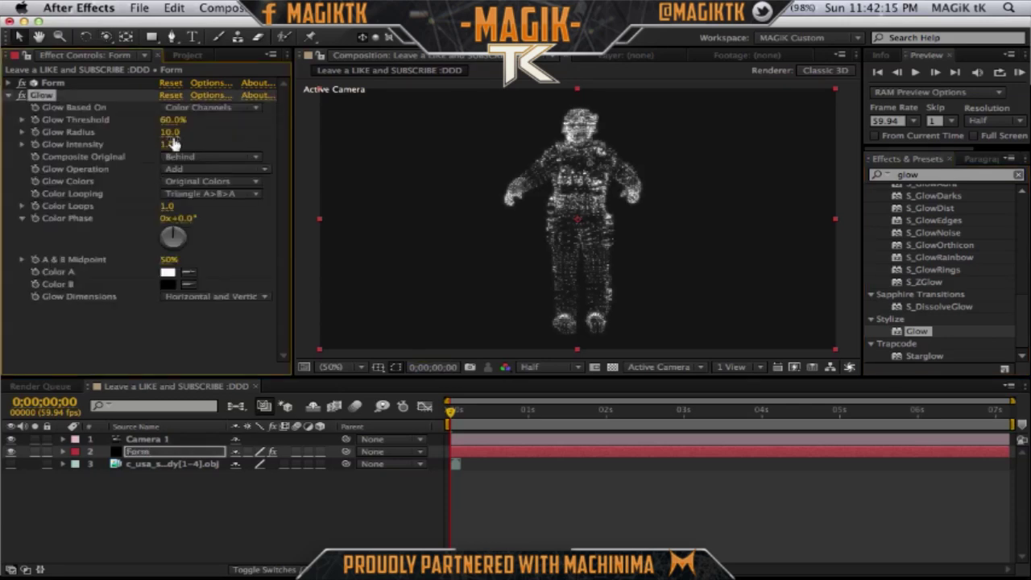
Set the Form effect's particle color to light blue, 919DFF.
click(11, 96)
click(10, 84)
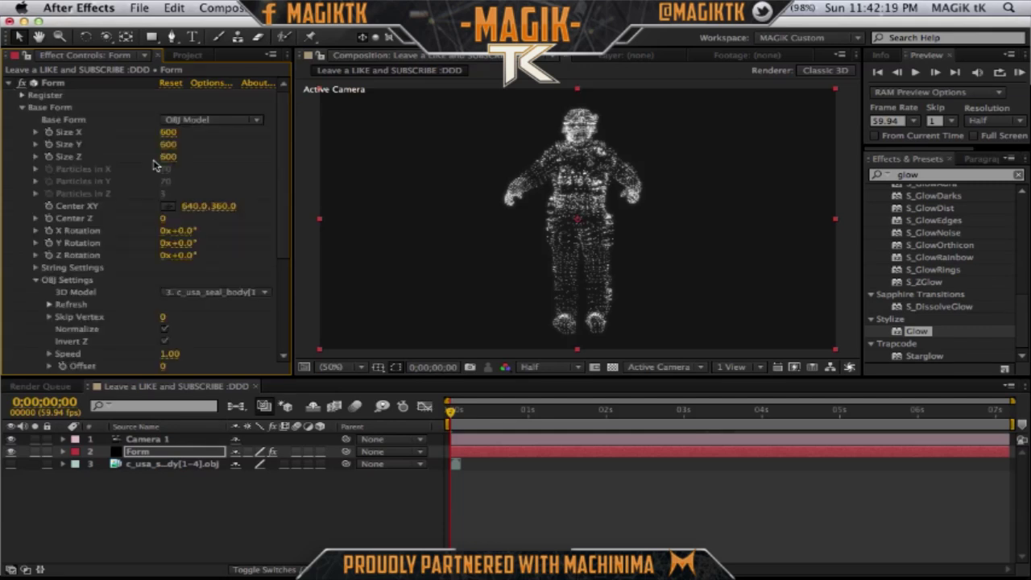
scroll(283, 226, down, 5)
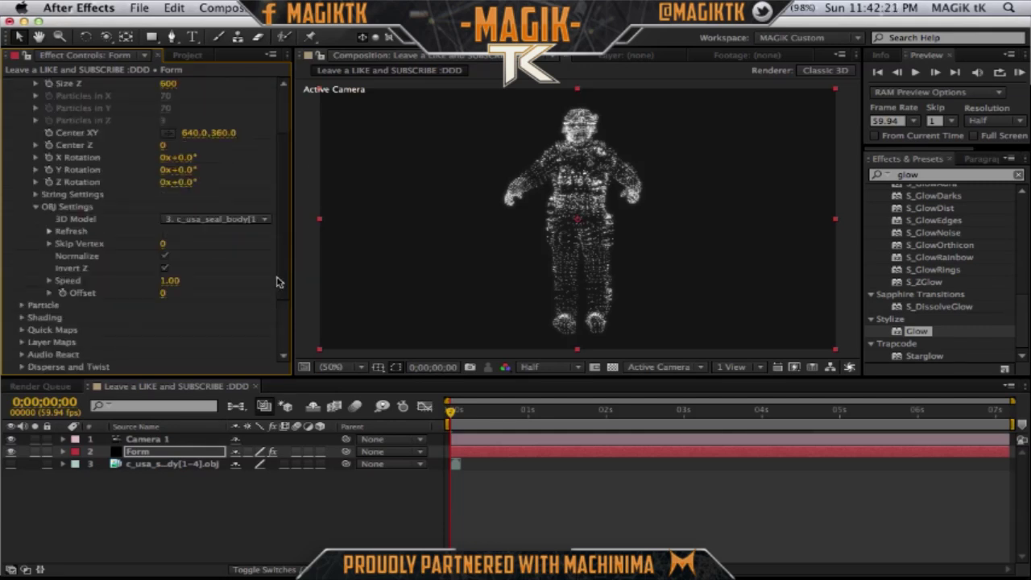
click(21, 272)
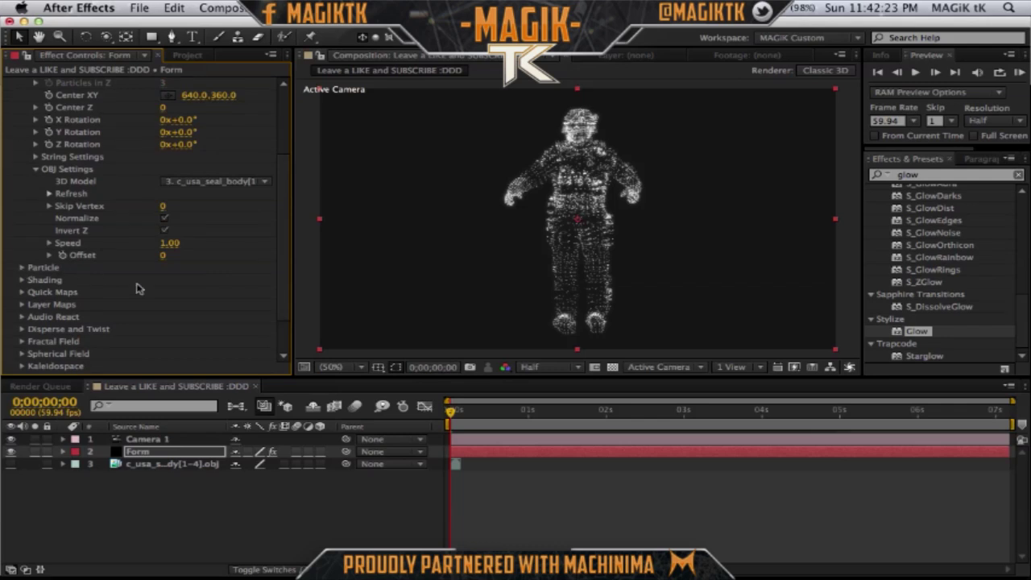
scroll(280, 289, down, 2)
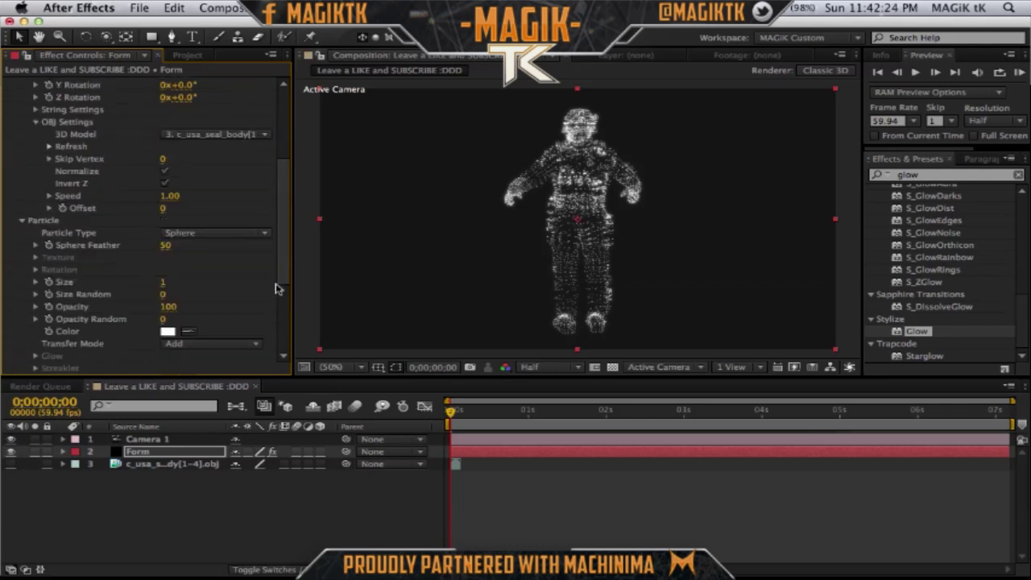
click(168, 332)
click(596, 309)
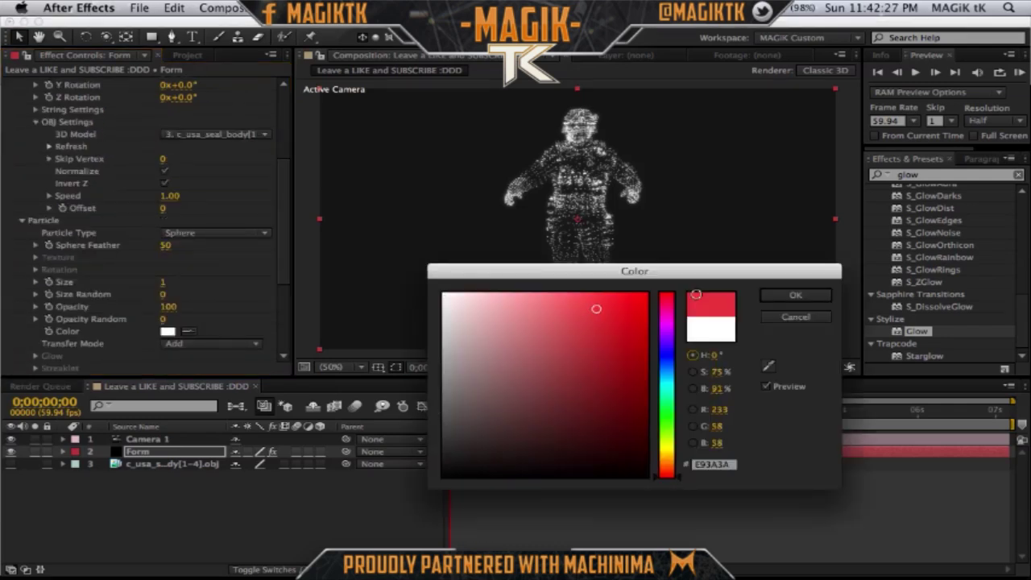
drag(722, 284, 715, 278)
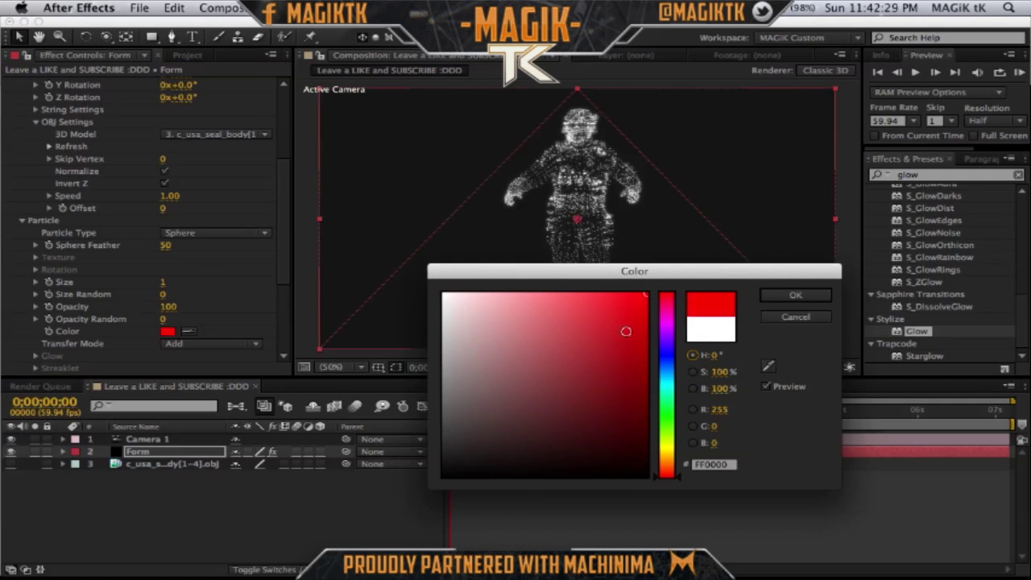
click(540, 292)
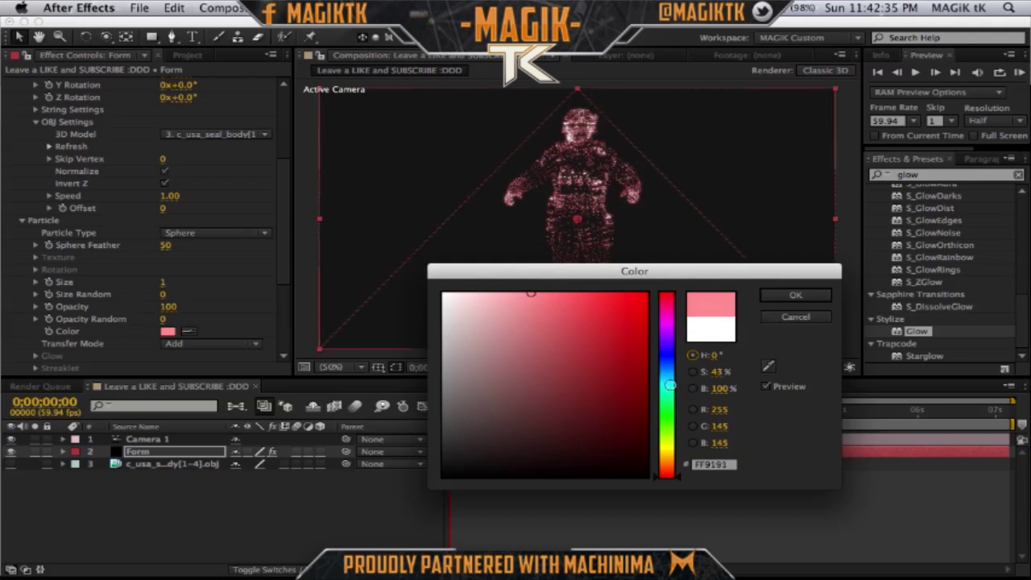
click(666, 357)
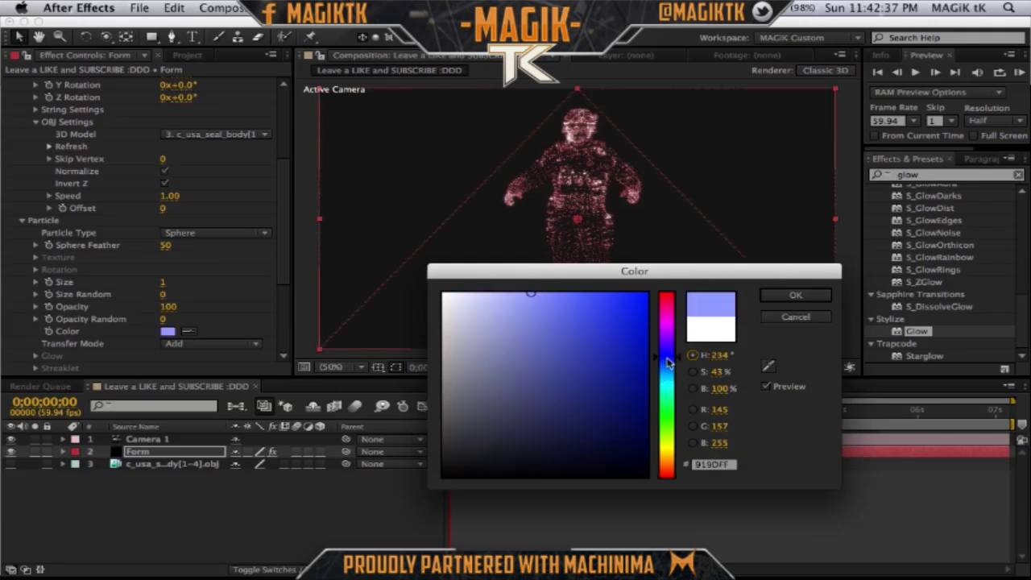
click(795, 298)
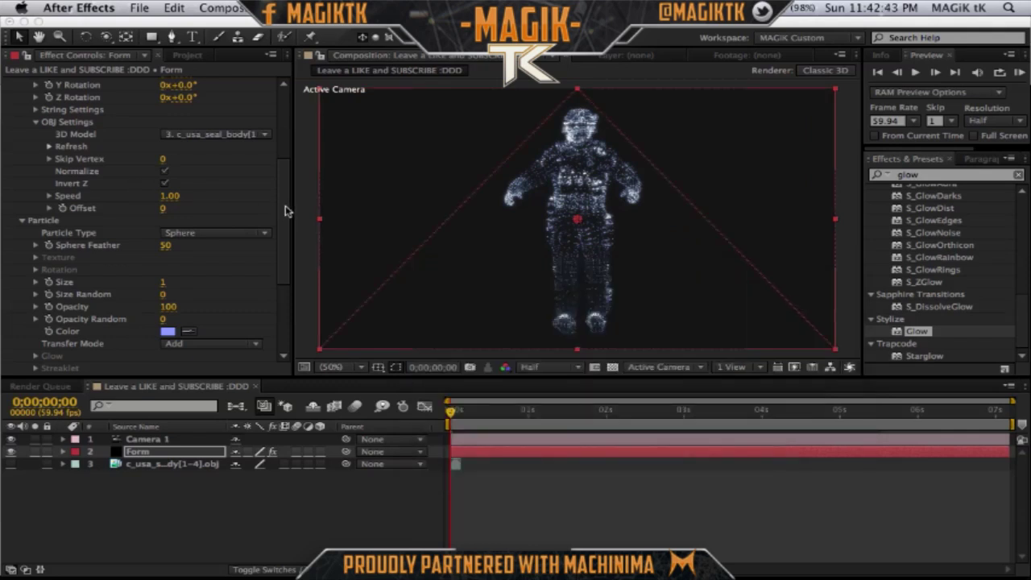
click(285, 178)
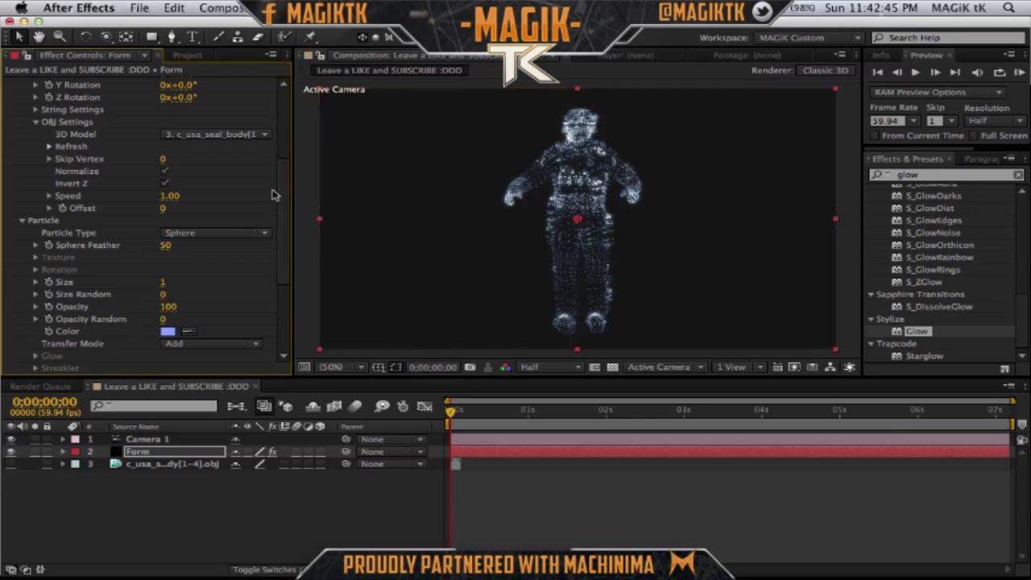
Collapse the Form effect's settings and apply the Frischluft FL Glow effect to the Form layer.
click(286, 125)
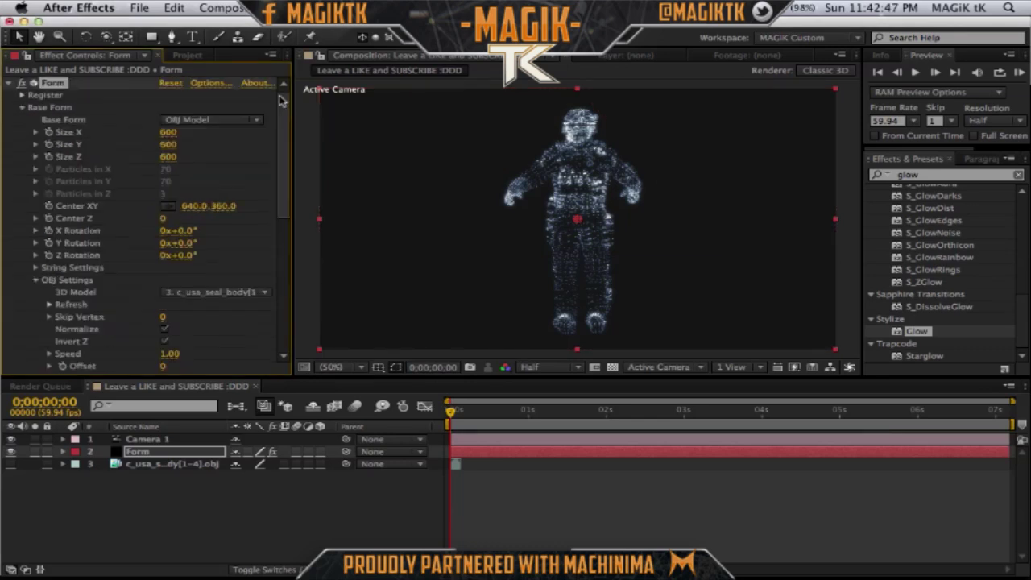
click(10, 84)
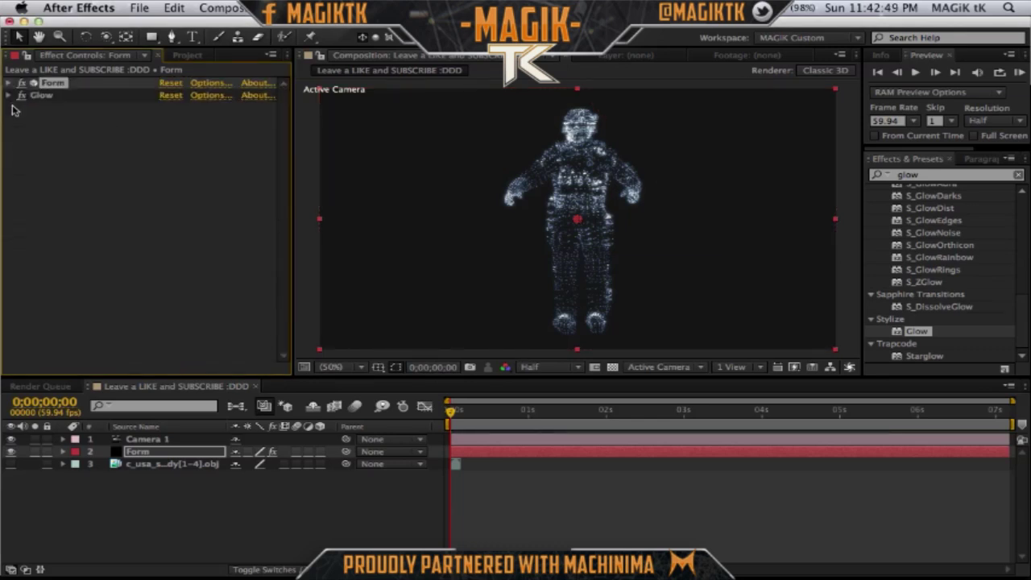
click(937, 174)
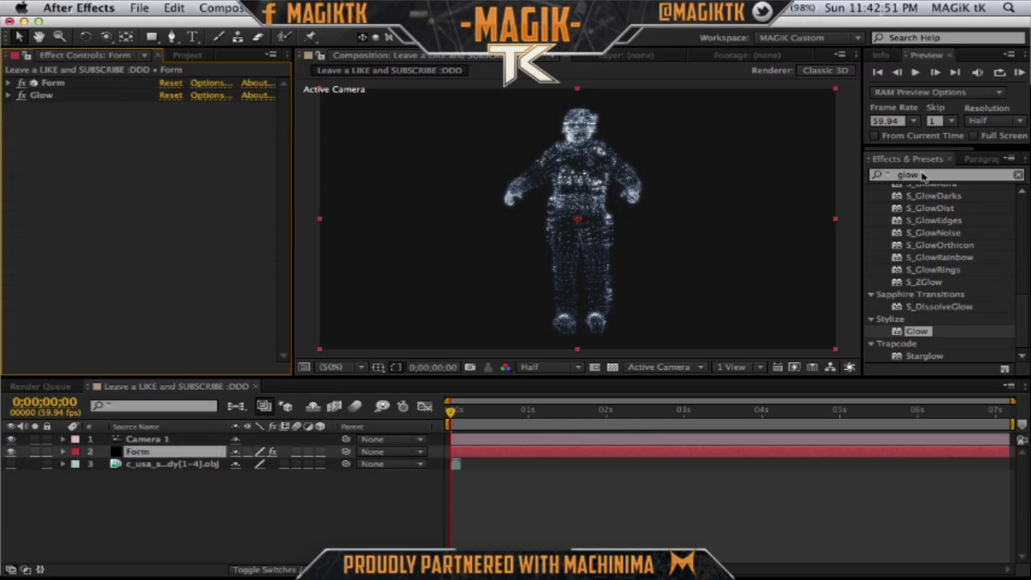
drag(839, 181, 834, 181)
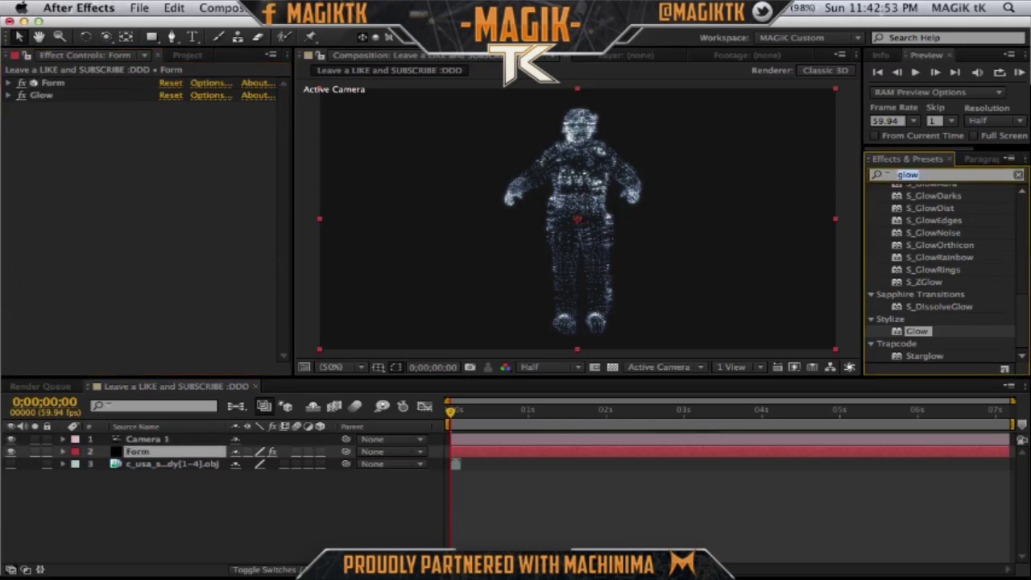
text(fl gl)
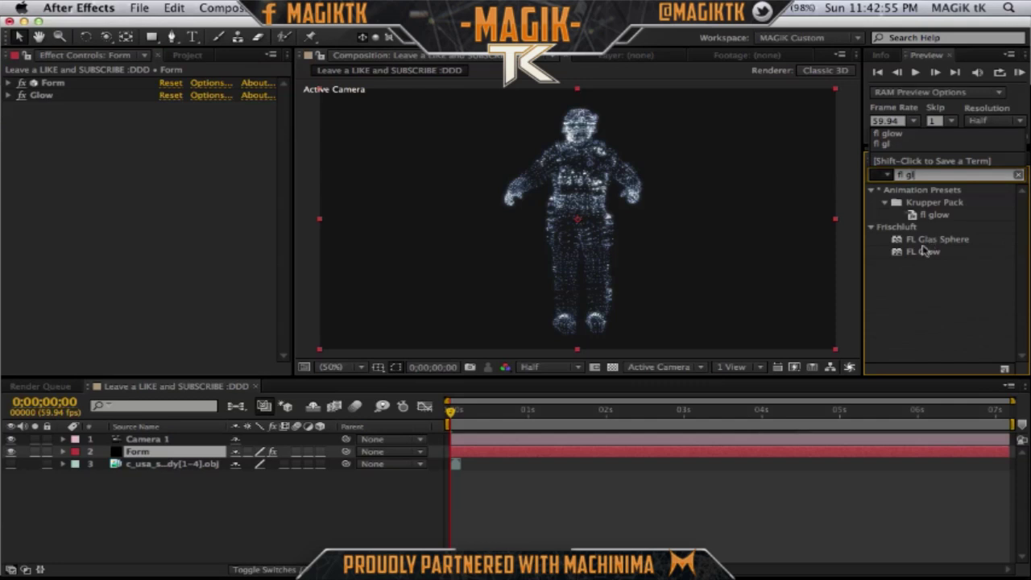
text(ow)
click(925, 243)
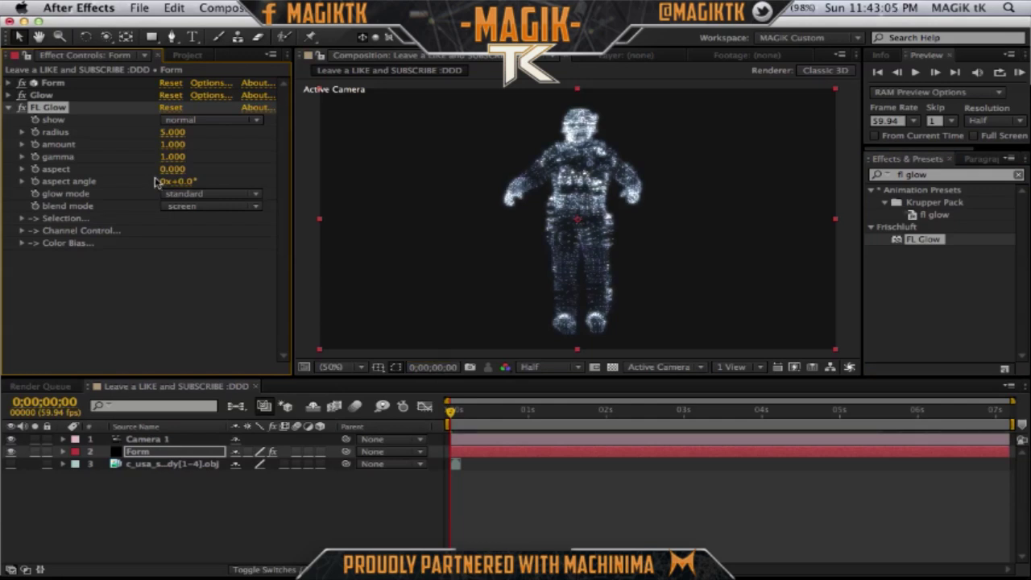
Set the FL Glow effect's glow mode to abberative and its radius to 200.
click(196, 195)
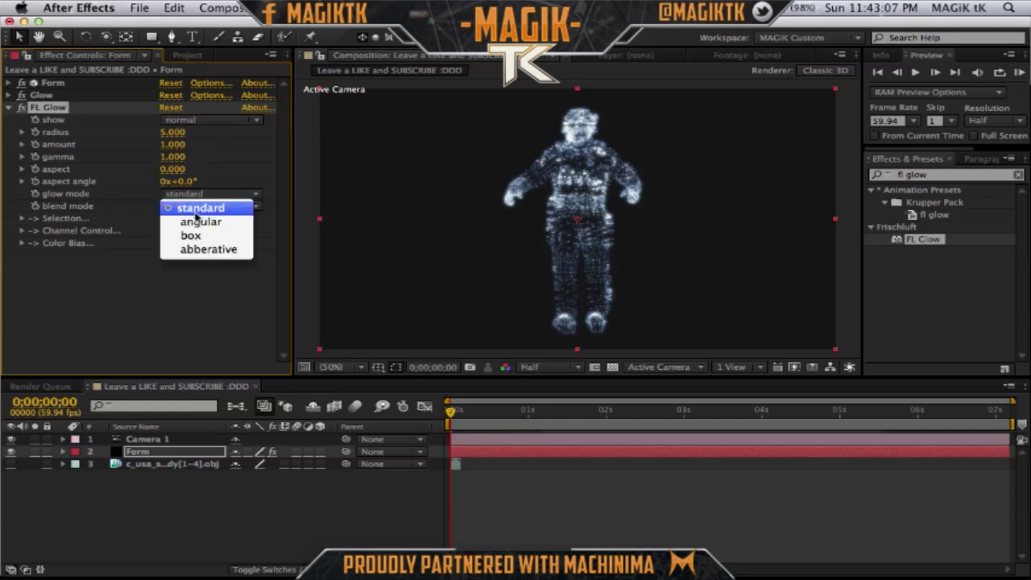
click(203, 249)
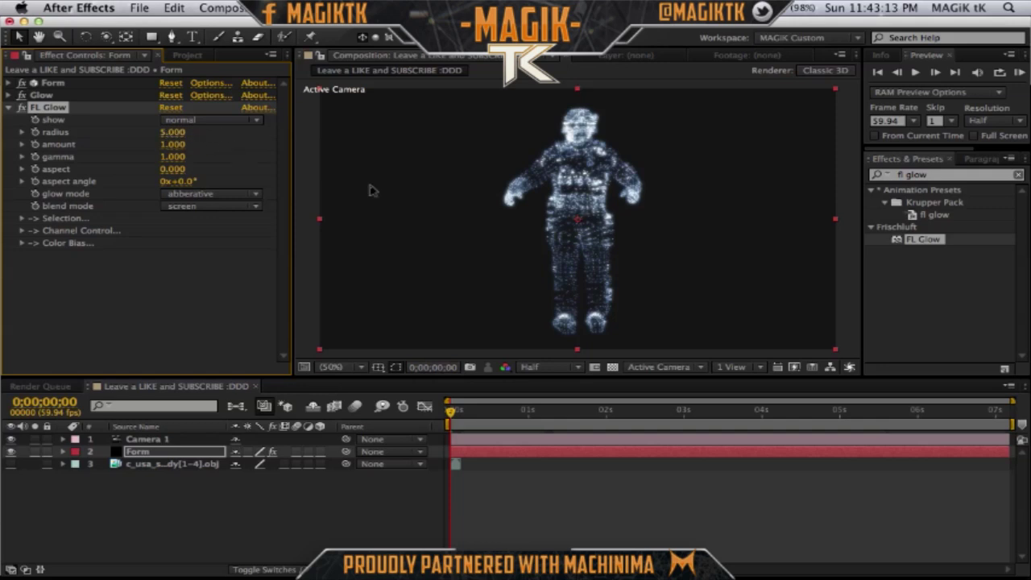
click(171, 133)
key(Return)
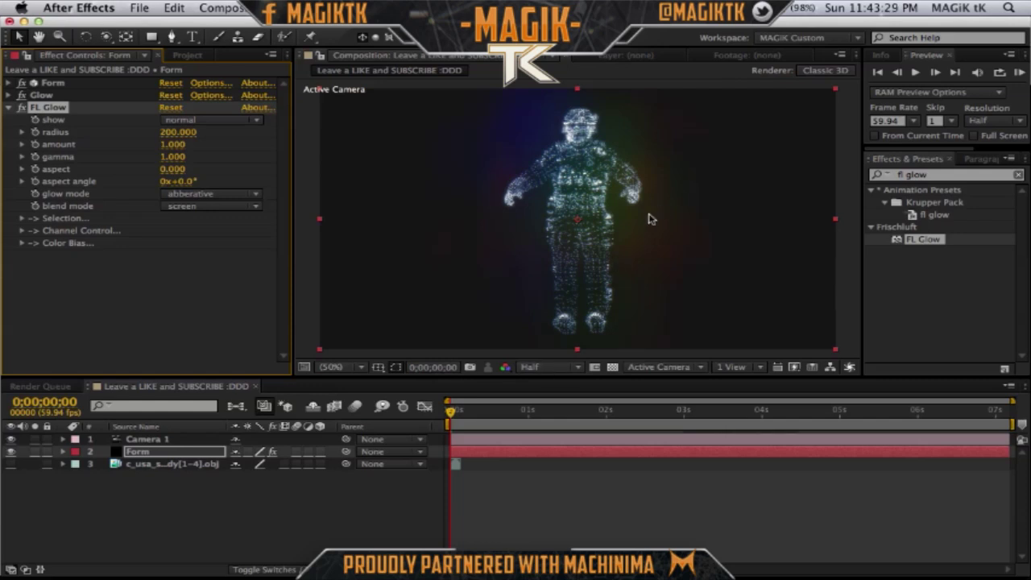
Deselect the Form layer and orbit the camera around the glowing particle model from the frontal view to a side view.
click(515, 491)
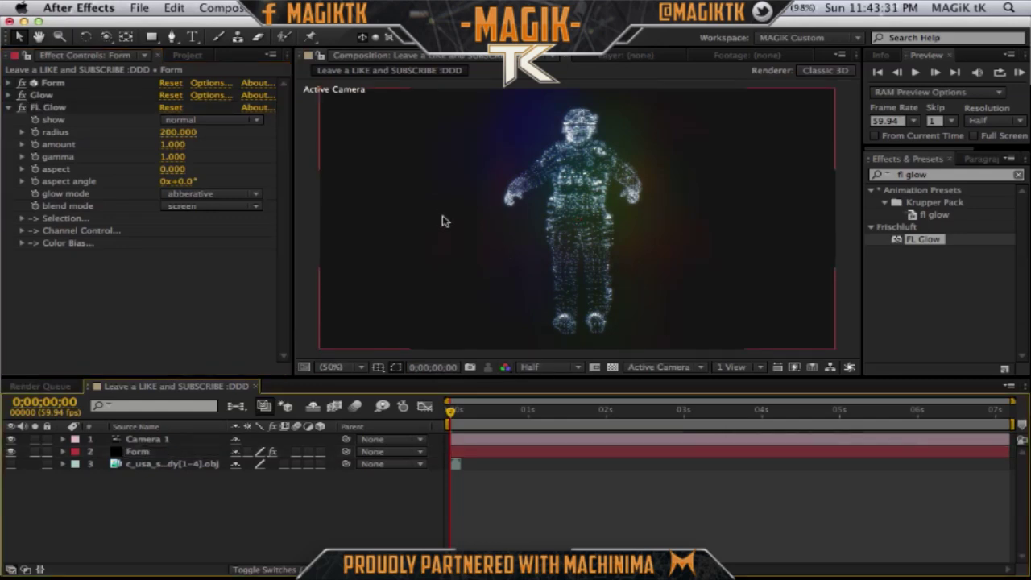
key(c)
click(602, 231)
click(585, 233)
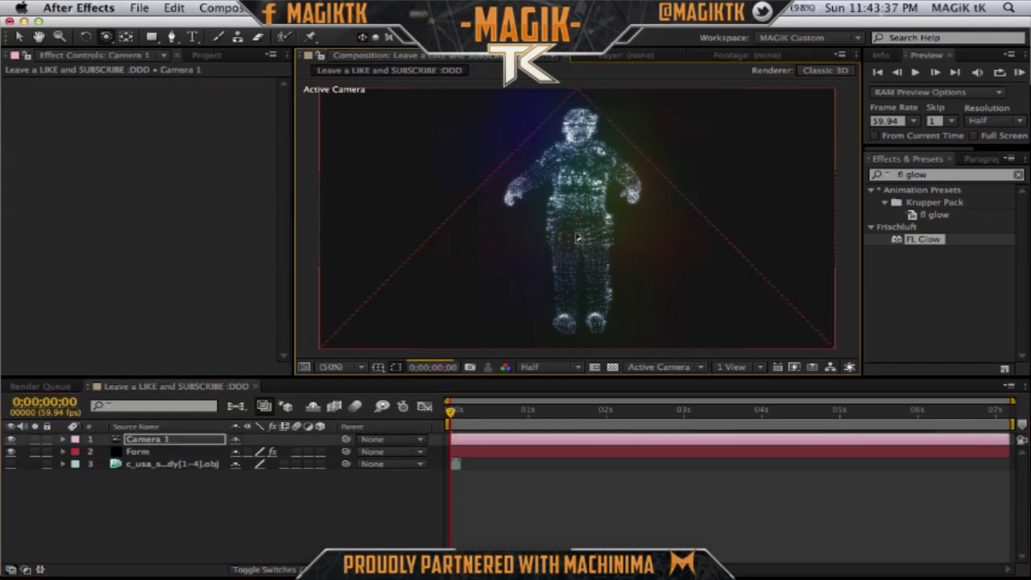
key(super+z)
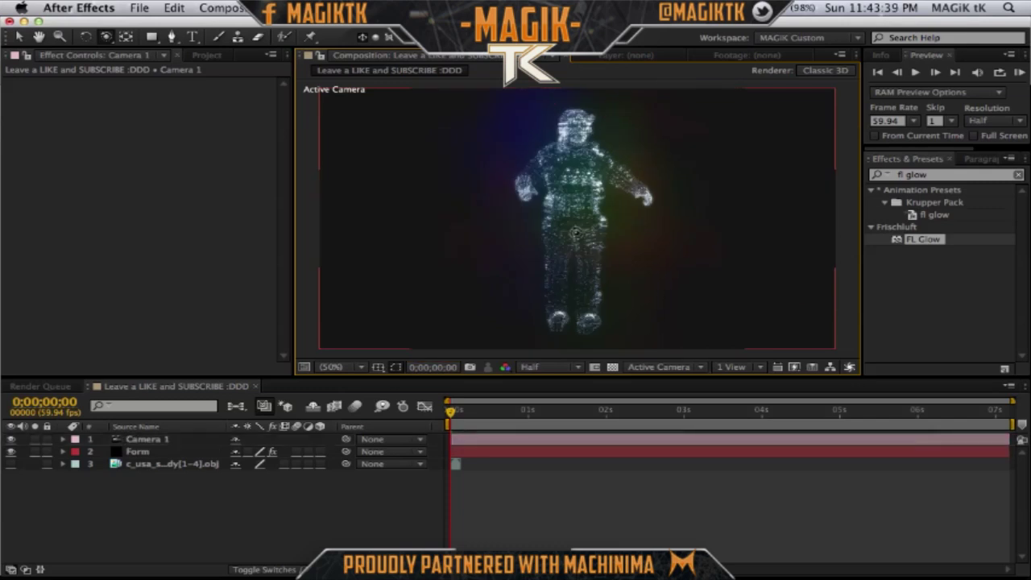
click(574, 233)
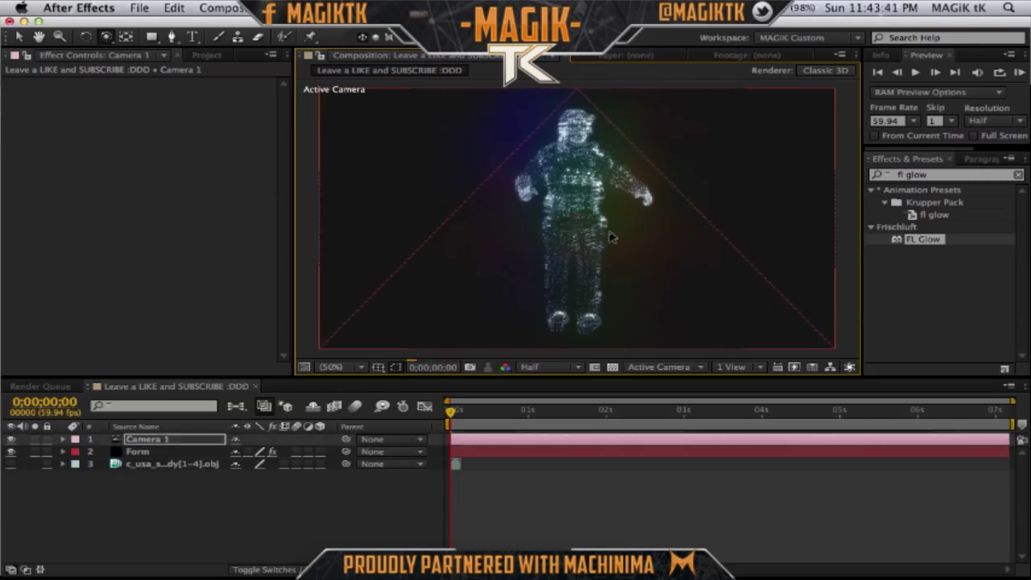
drag(609, 236, 609, 232)
key(F2)
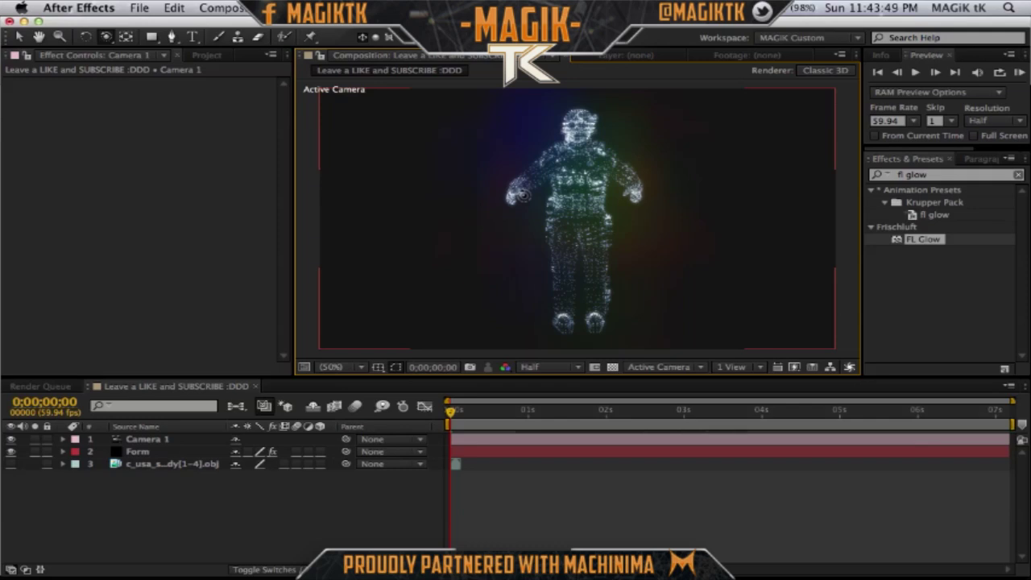
click(611, 223)
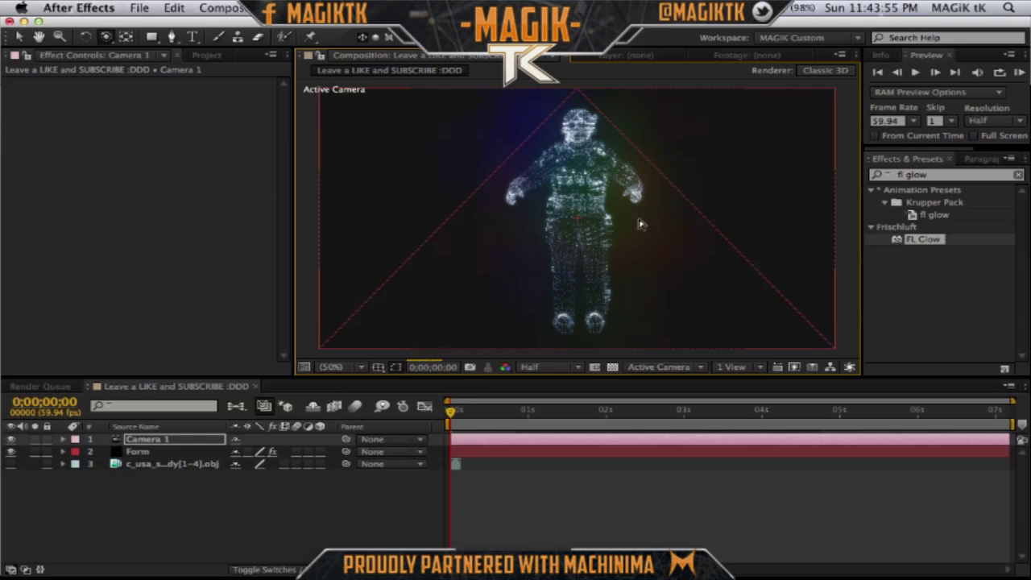
drag(632, 230, 599, 248)
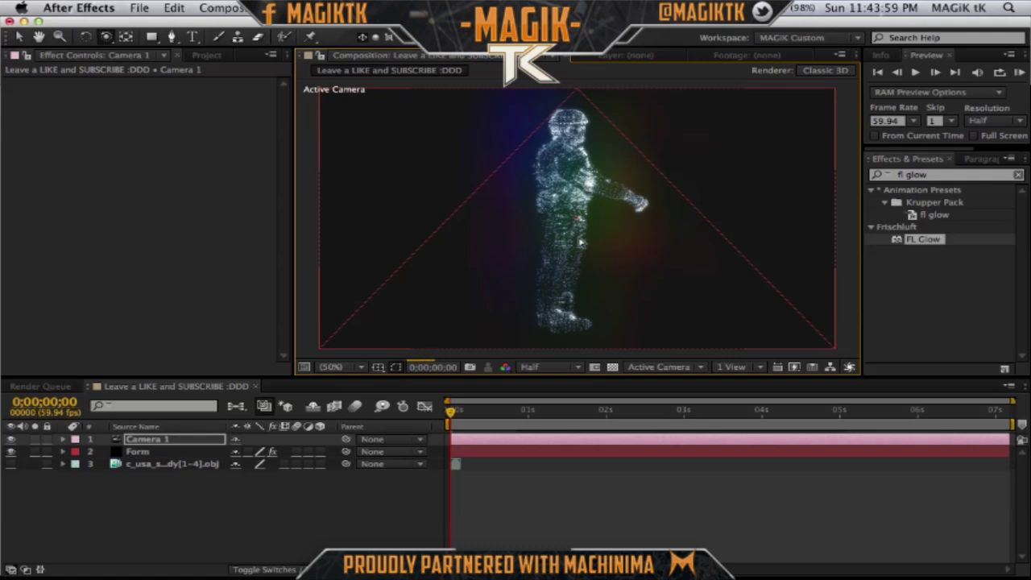
drag(578, 248, 578, 246)
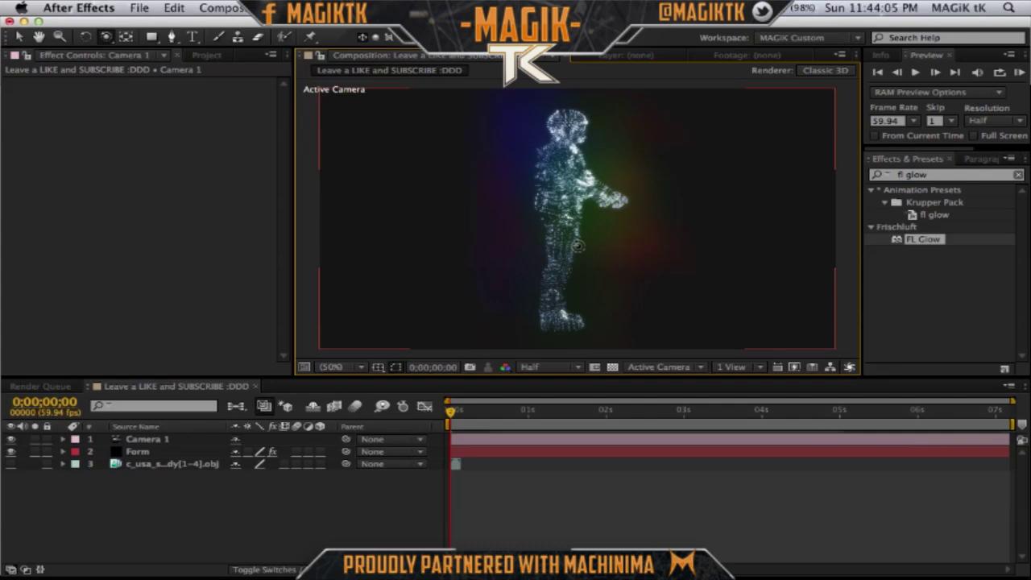
mouse_move(1027, 576)
key(super+Tab)
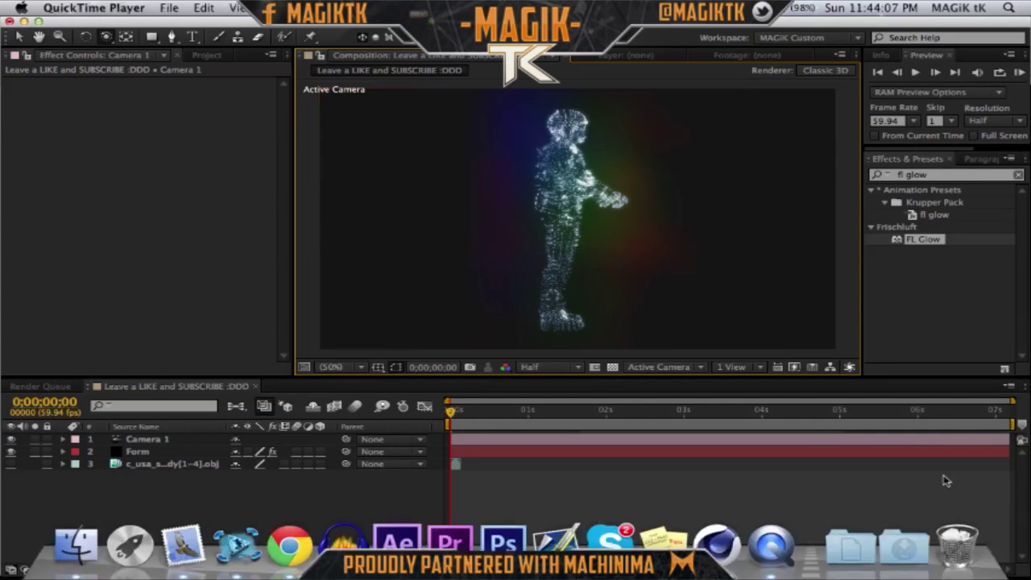